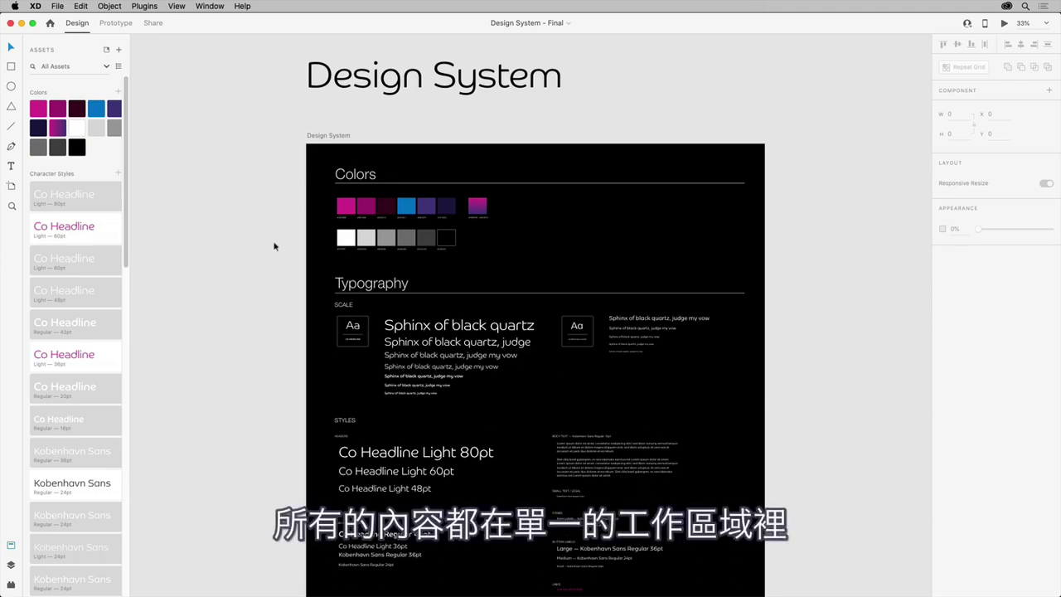
Step: Scroll down through the Design System artboard's sections, then zoom to fit the whole artboard
scroll(275, 246, "down", 5)
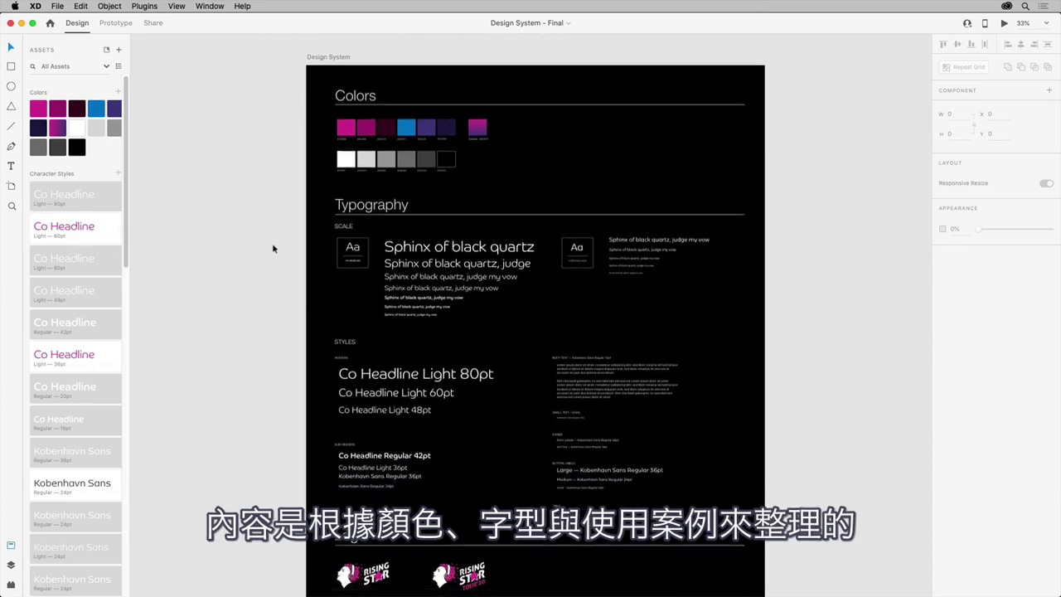
scroll(273, 247, "down", 10)
scroll(274, 247, "down", 10)
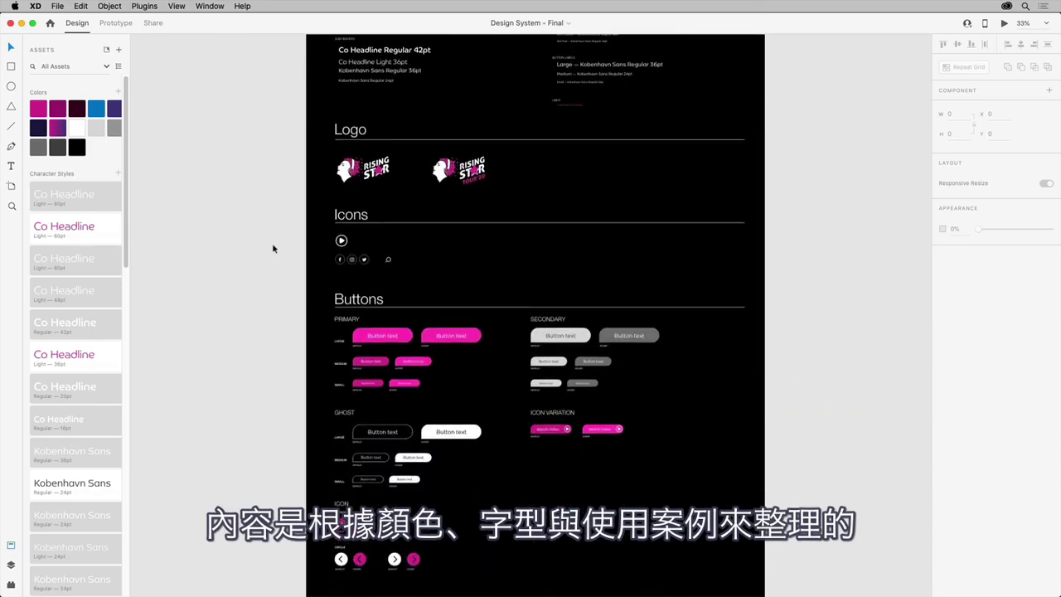
scroll(274, 248, "down", 7)
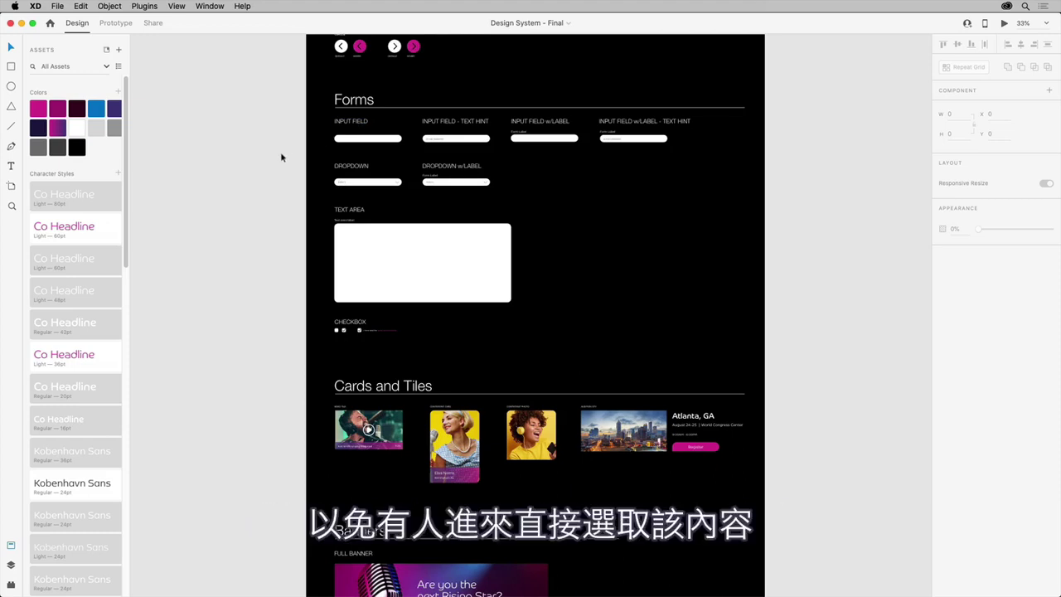
key("super+0")
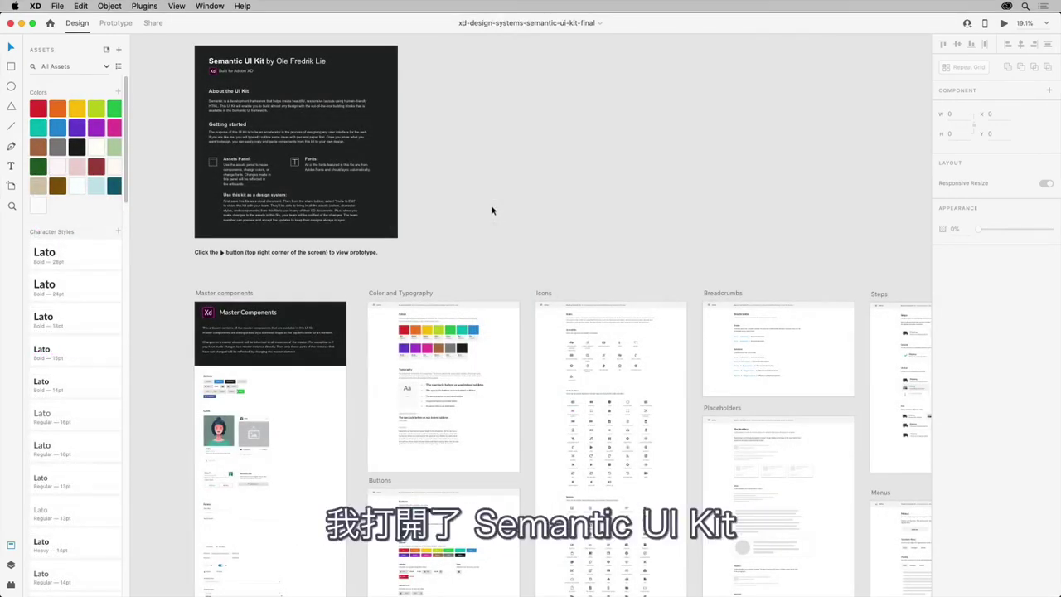
Step: Show the File > Get UI Kits list of more UI kits, then dismiss it without choosing
left_click(57, 6)
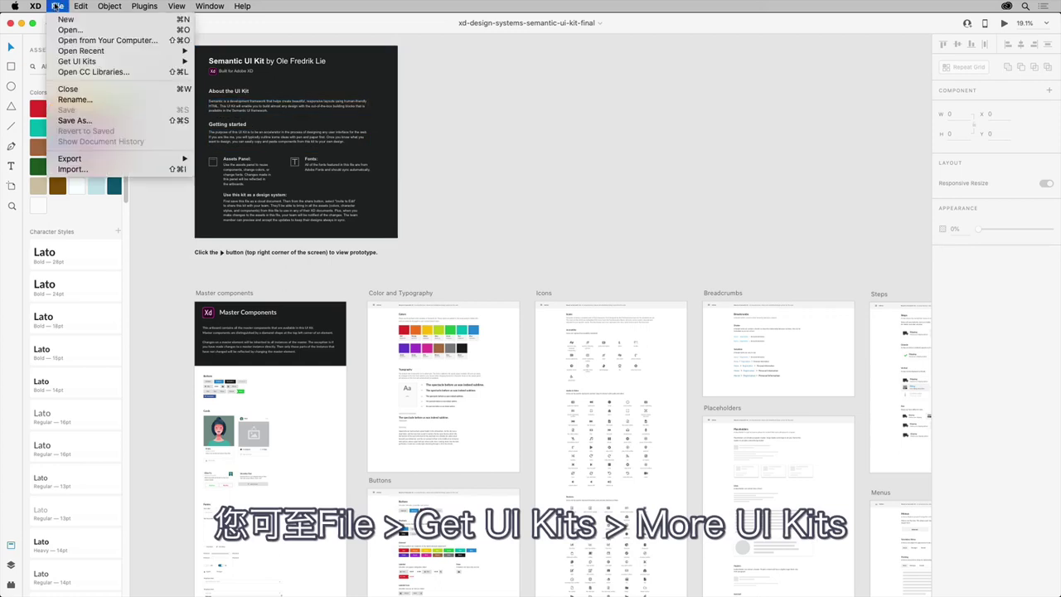
mouse_move(108, 63)
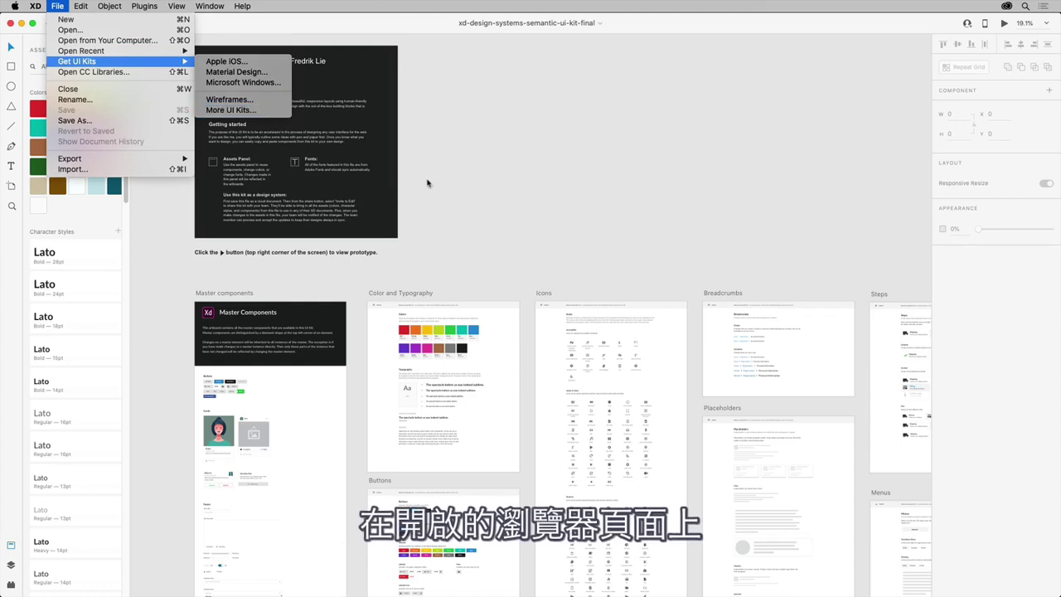
left_click(458, 181)
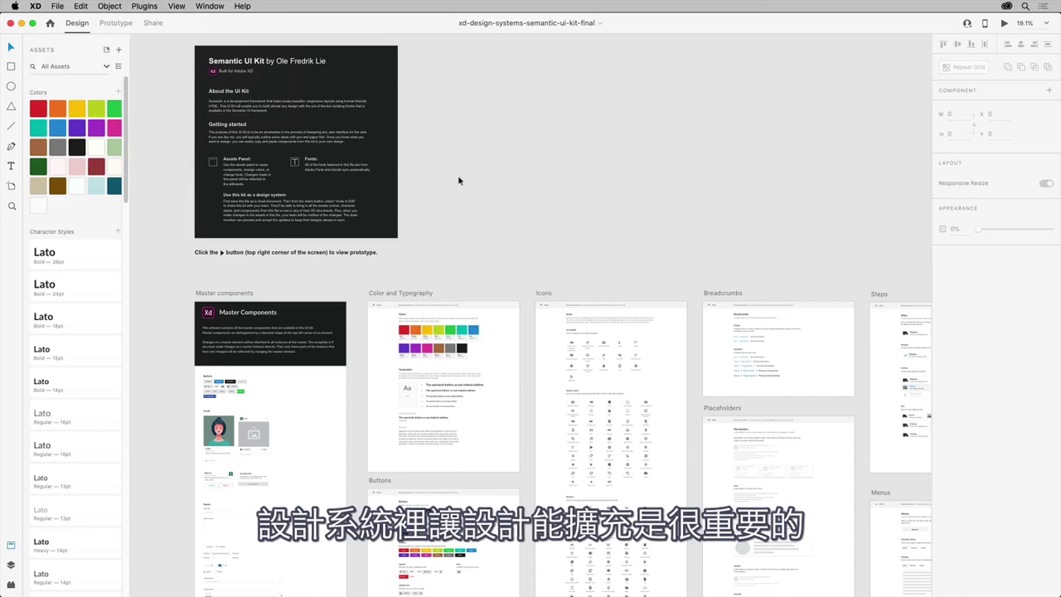
Step: Pan across the kit's artboards and zoom to fill the view with the Component navigation artboard
left_click_drag(431, 256, 398, 57)
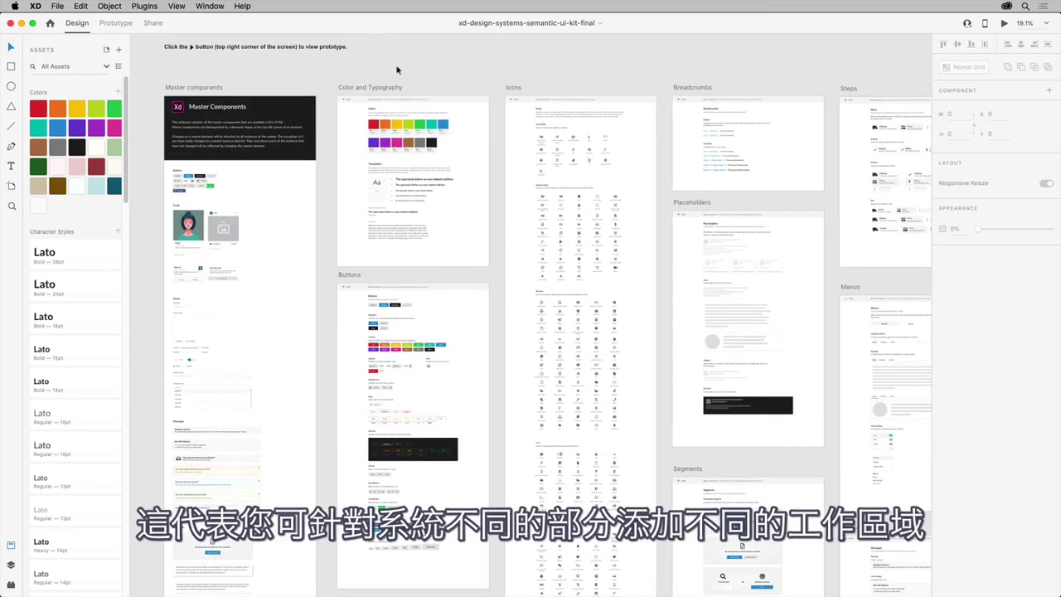
left_click(393, 89)
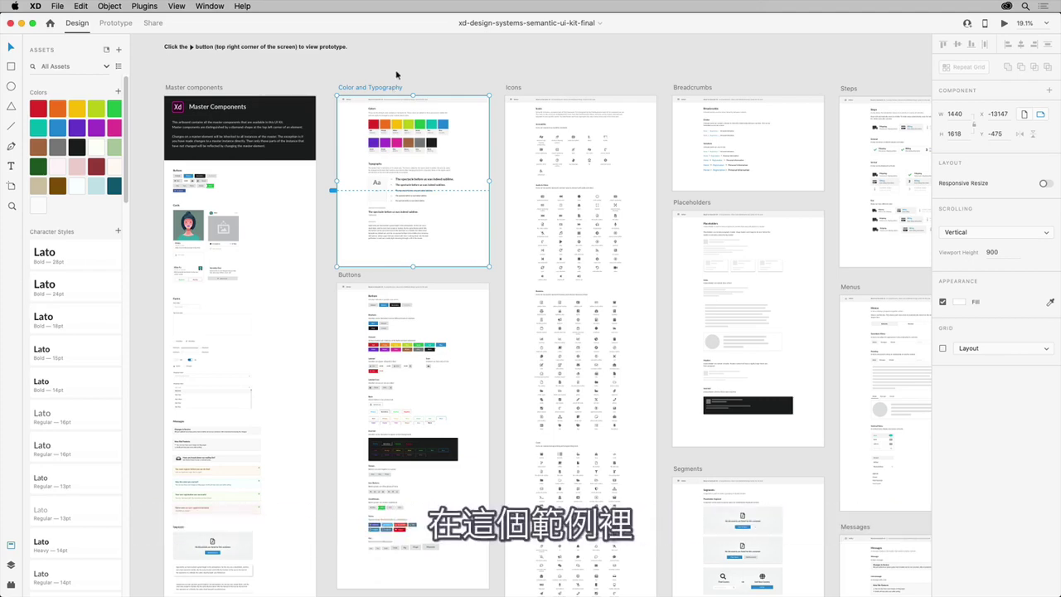
left_click(397, 73)
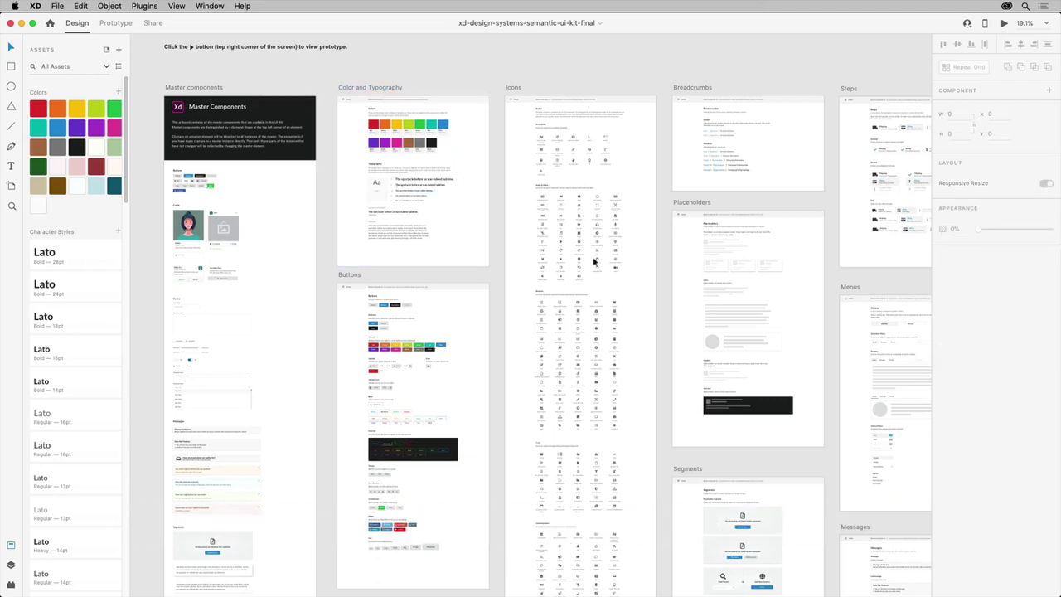
left_click_drag(827, 193, 116, 199)
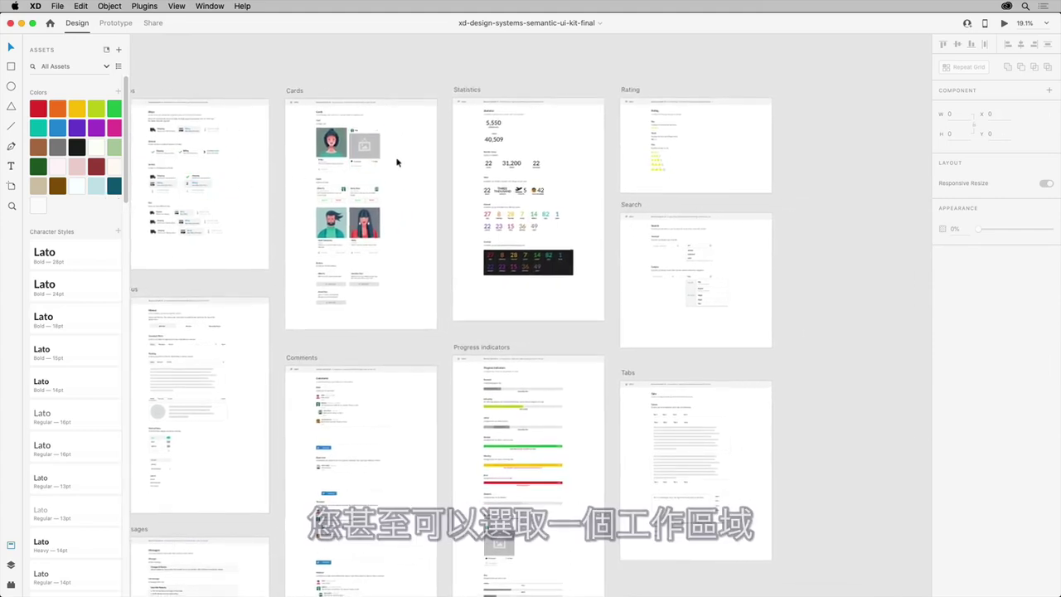
left_click_drag(791, 155, 301, 158)
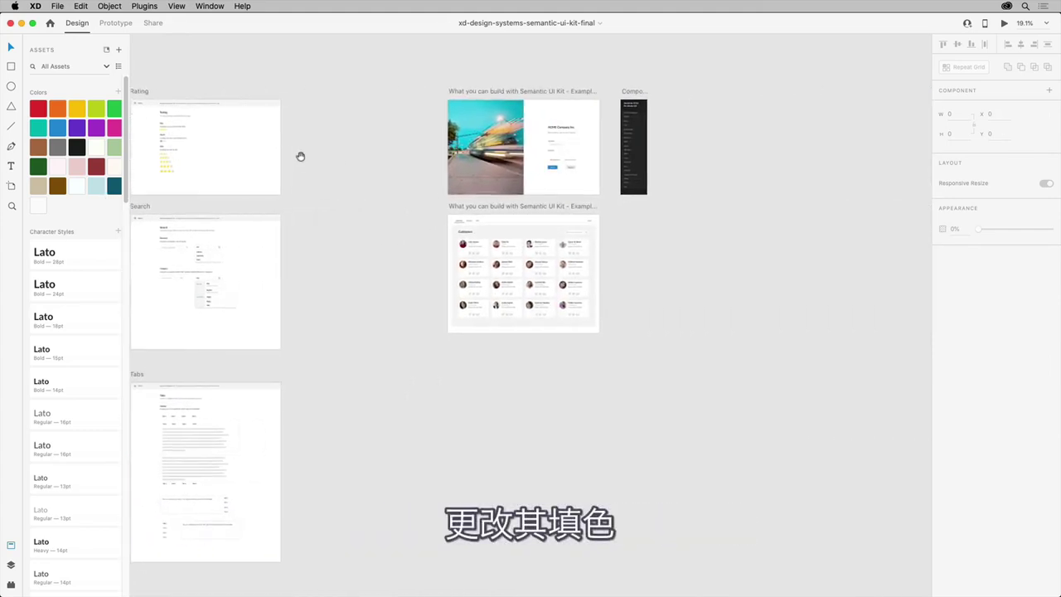
left_click(633, 93)
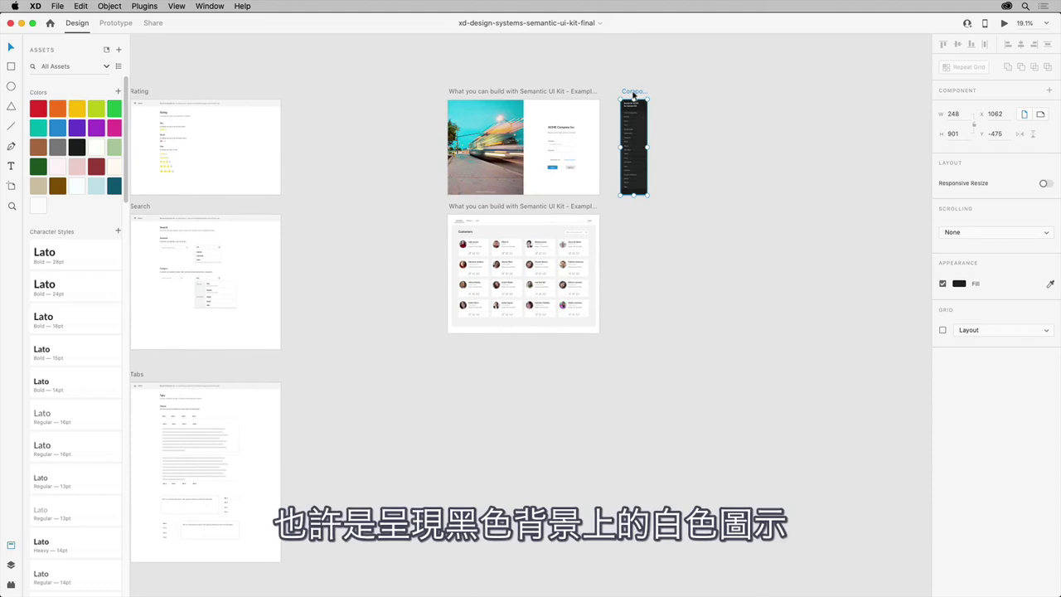
key("super+3")
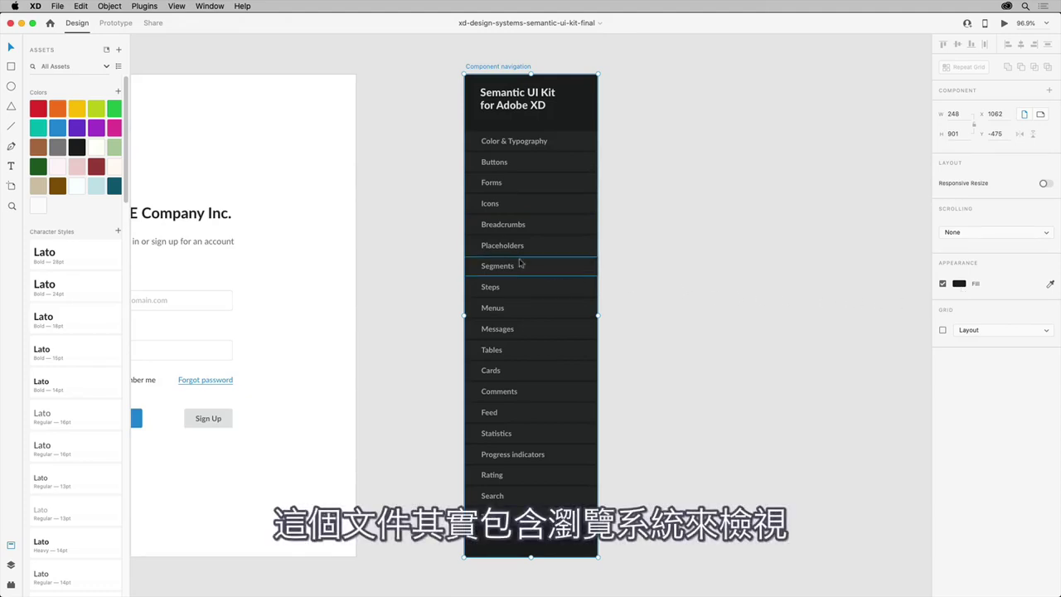
left_click(428, 239)
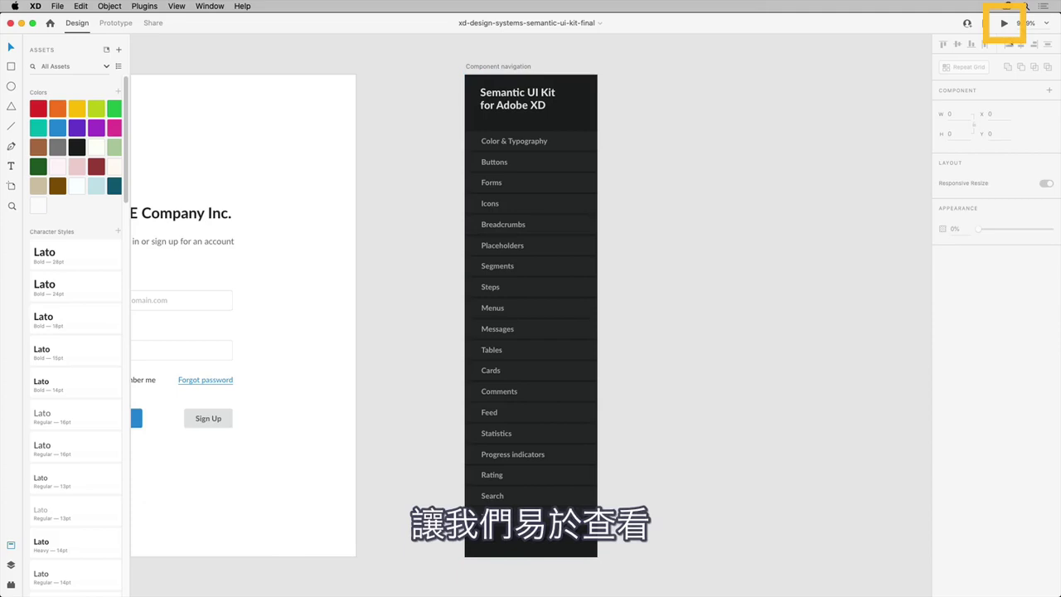
Step: Run Desktop Preview, use MENU to jump to Buttons and then Icons, then close the preview
left_click(1006, 25)
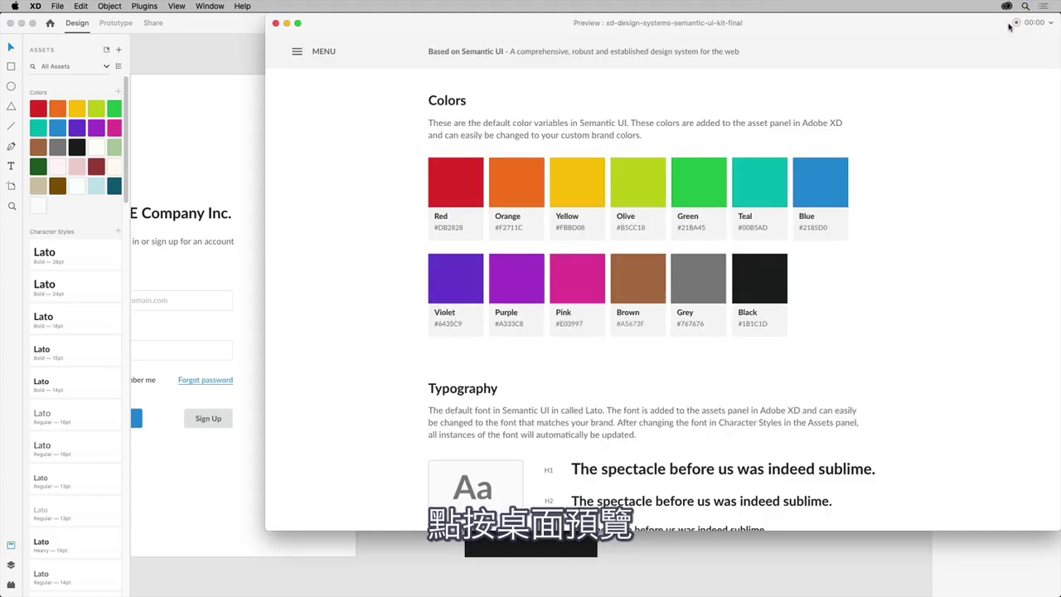
left_click(298, 51)
left_click(300, 121)
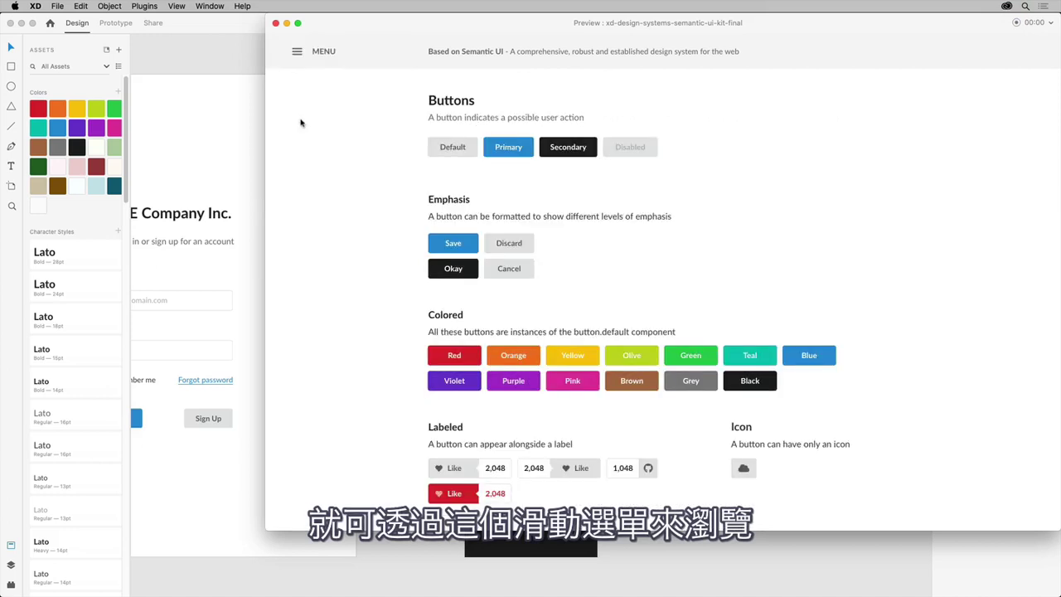
left_click(298, 53)
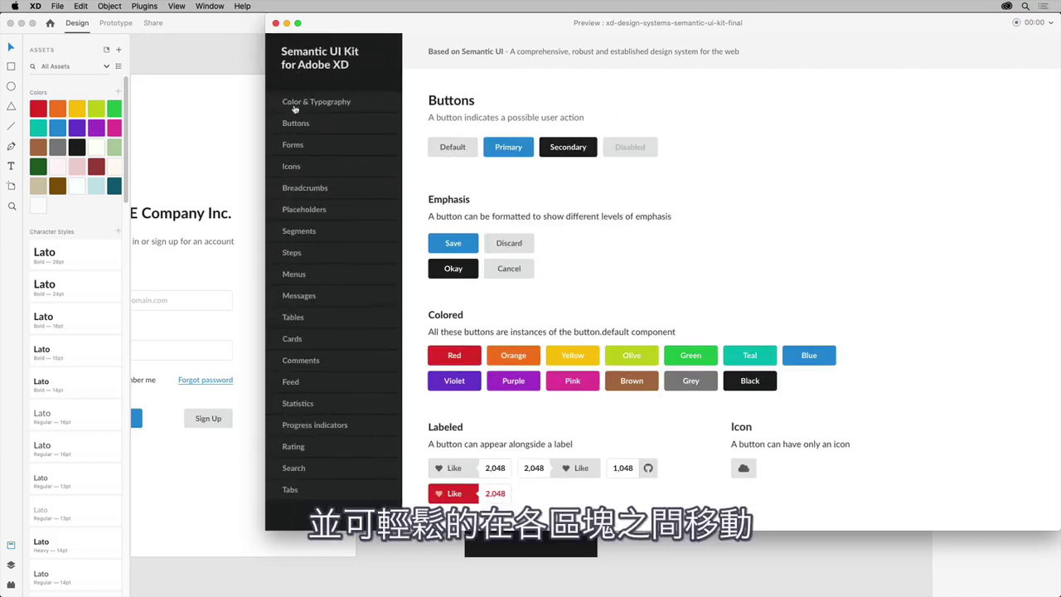
left_click(306, 170)
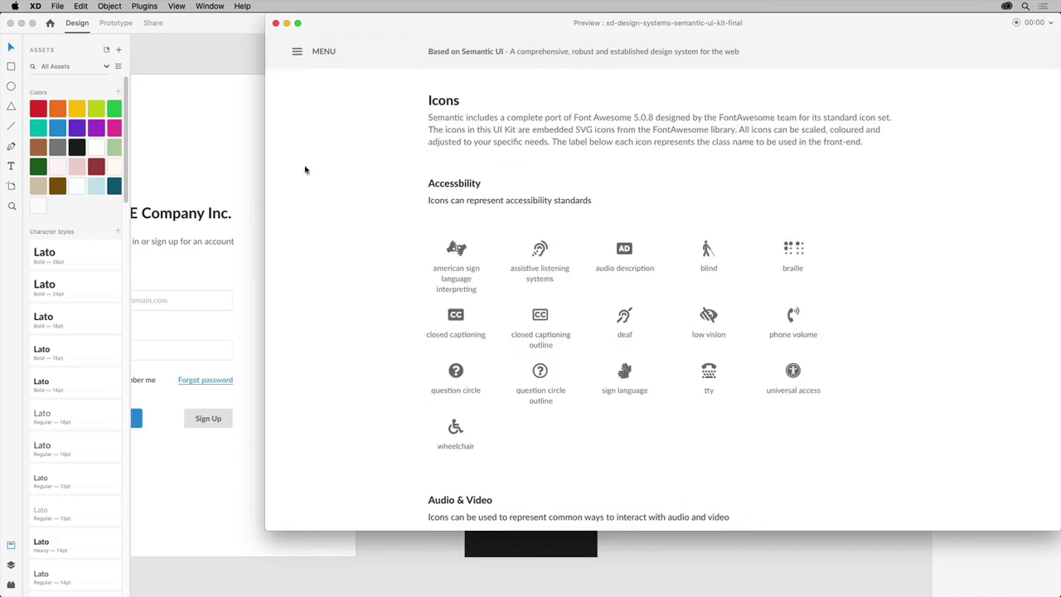
left_click(276, 23)
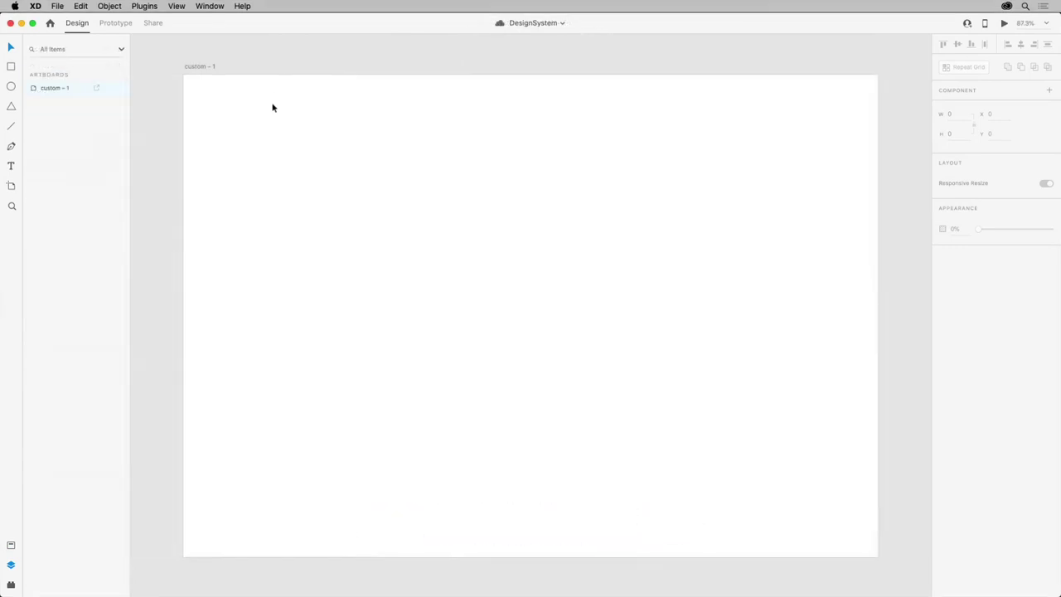
Step: Rename the custom – 1 artboard to Components
double_click(199, 66)
type("C")
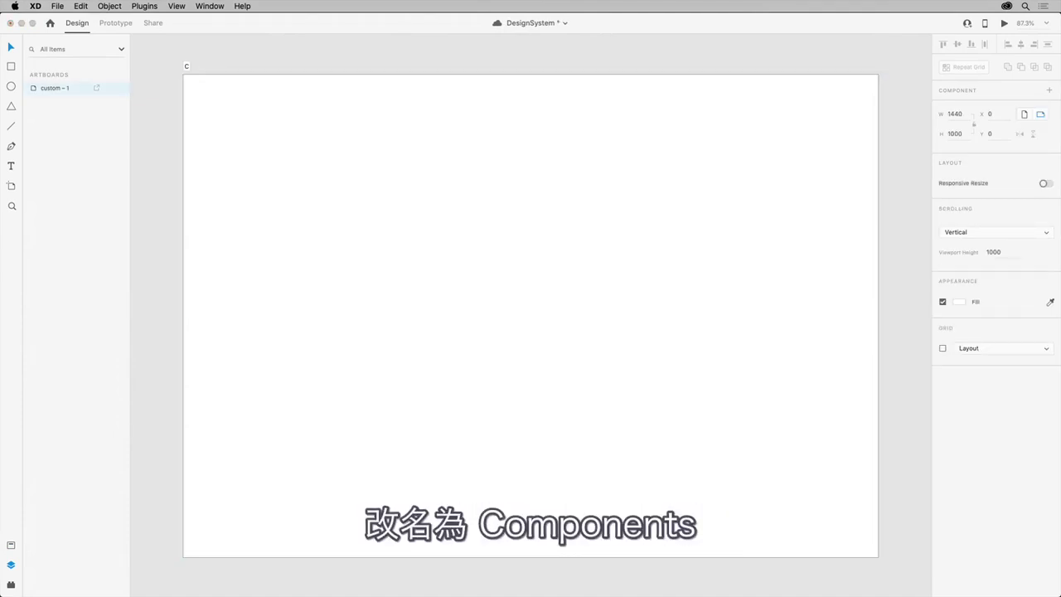
type("omponents")
key("Return")
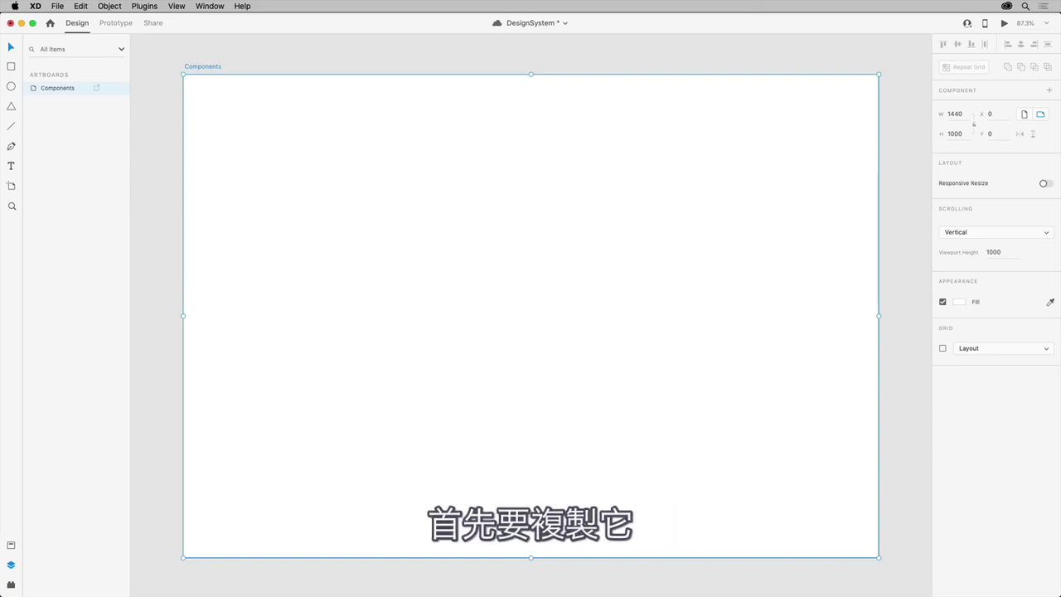
Step: Duplicate it twice and name the copies Color and Typography and Icons
key("super+d")
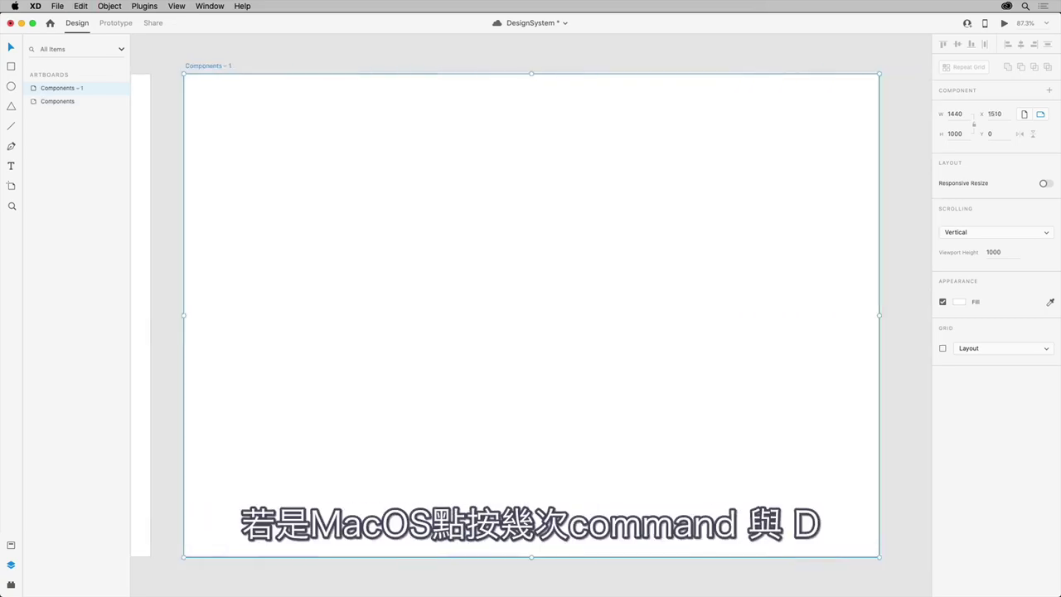
key("super+d")
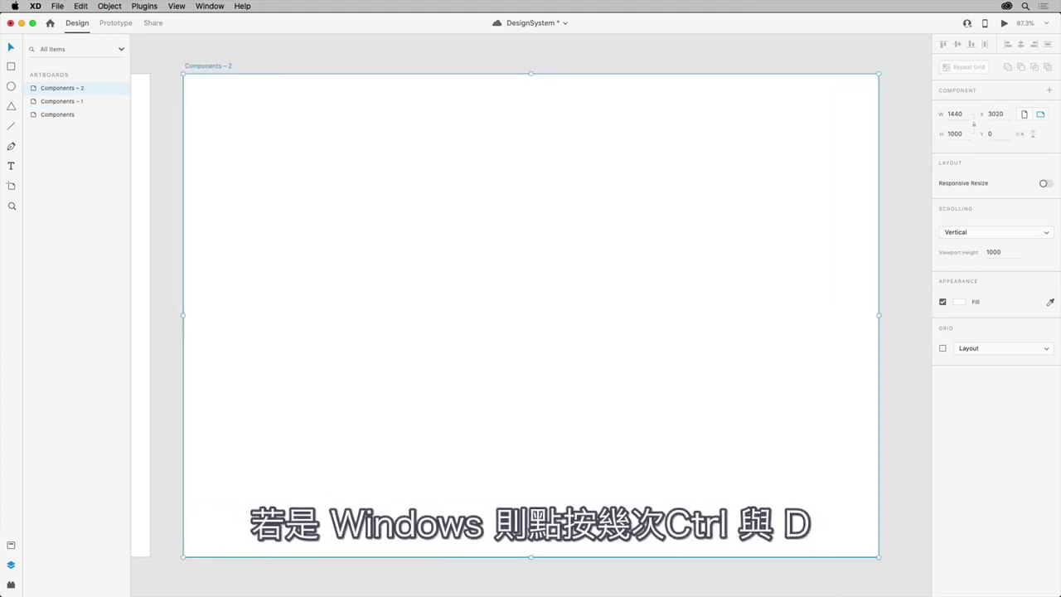
key("super+0")
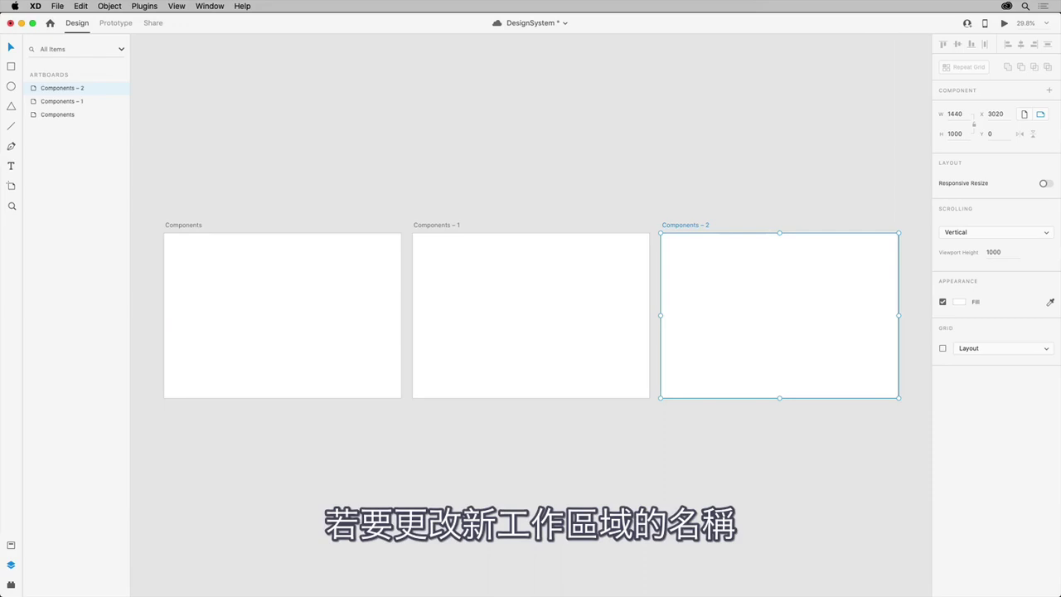
double_click(439, 225)
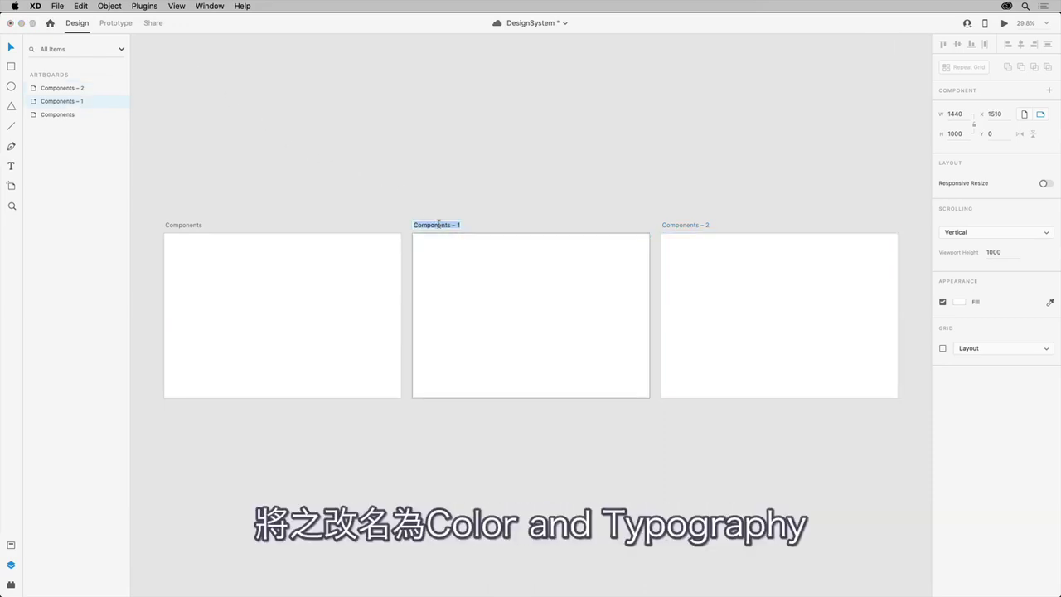
type("Color and Typography")
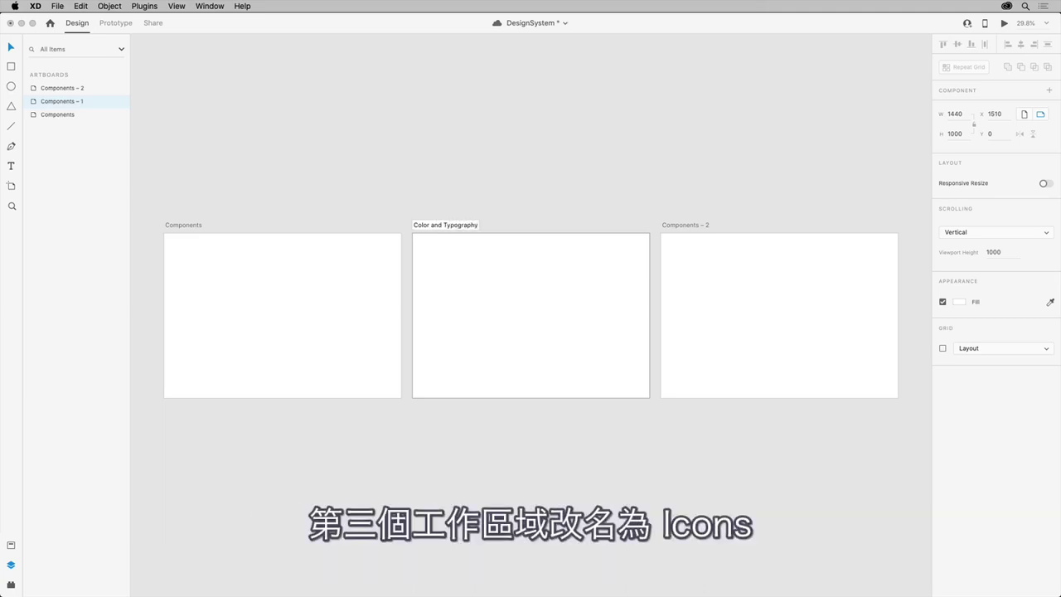
double_click(678, 224)
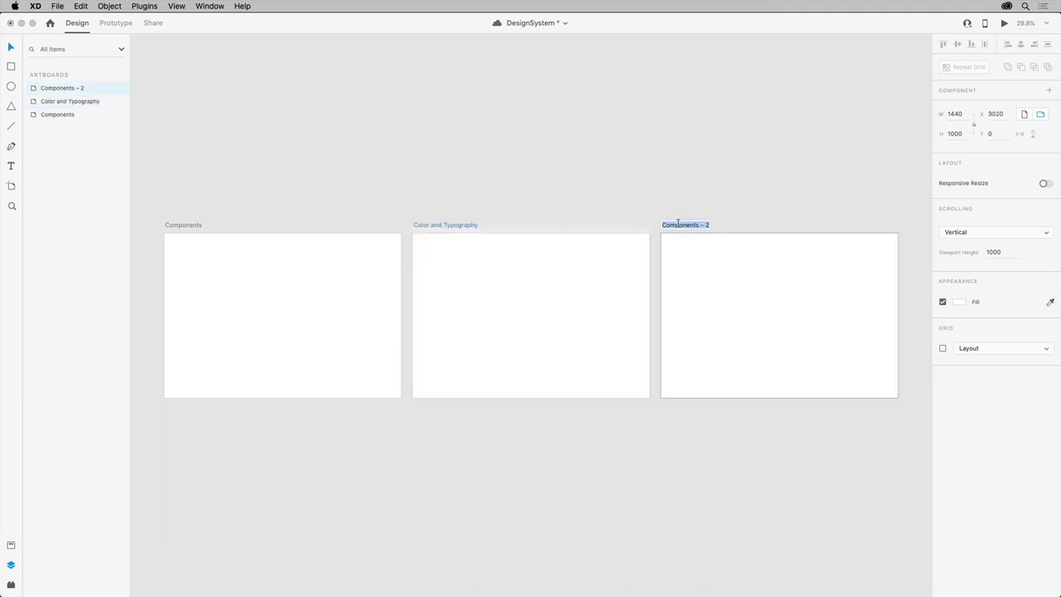
type("Icons")
key("Return")
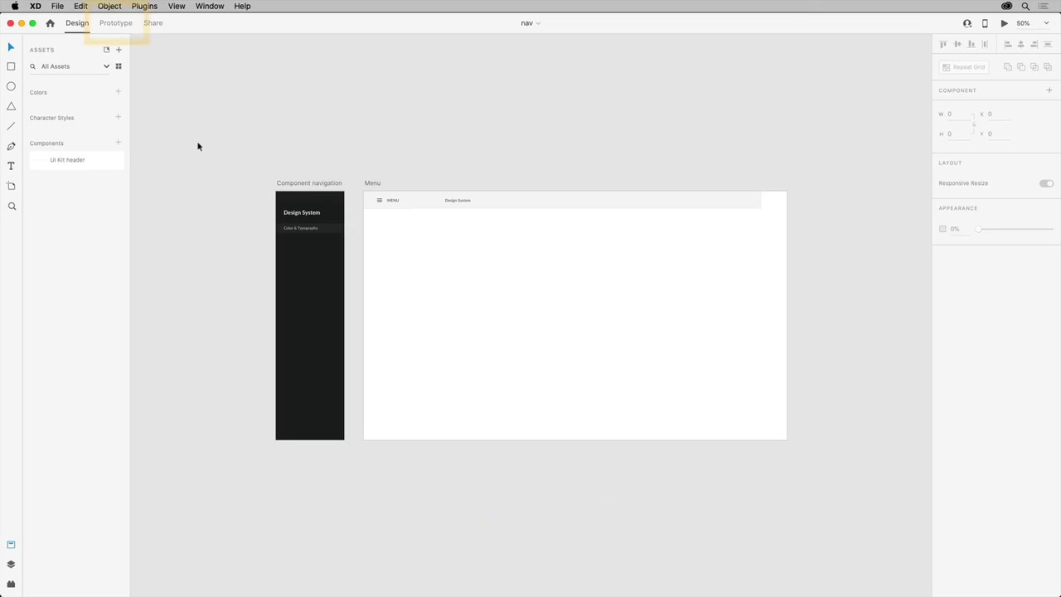
Step: Copy the Component navigation and Menu artboards from the nav file, then switch back to DesignSystem
left_click(118, 25)
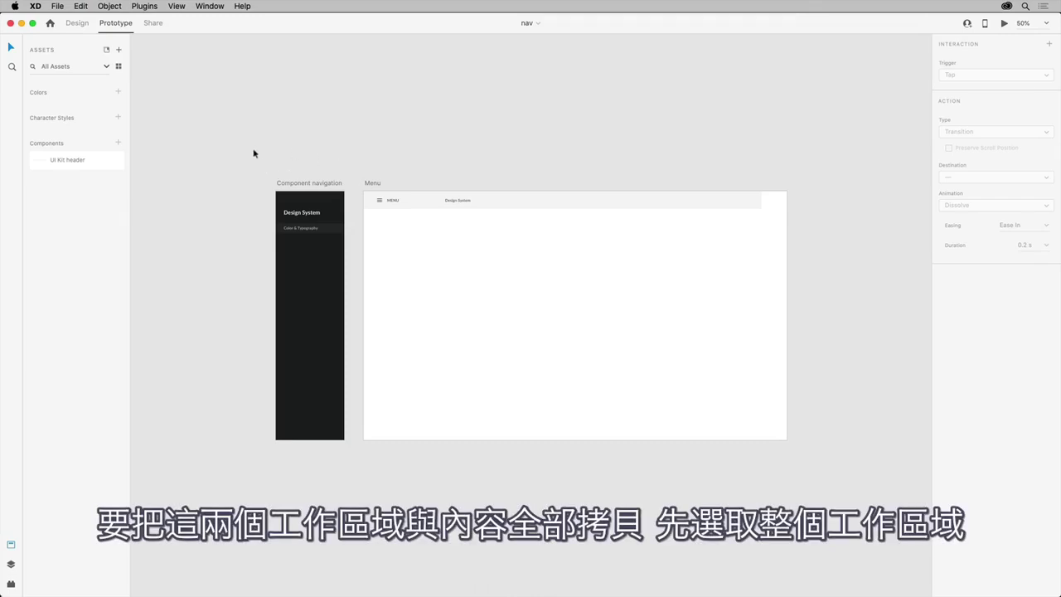
left_click_drag(253, 151, 828, 496)
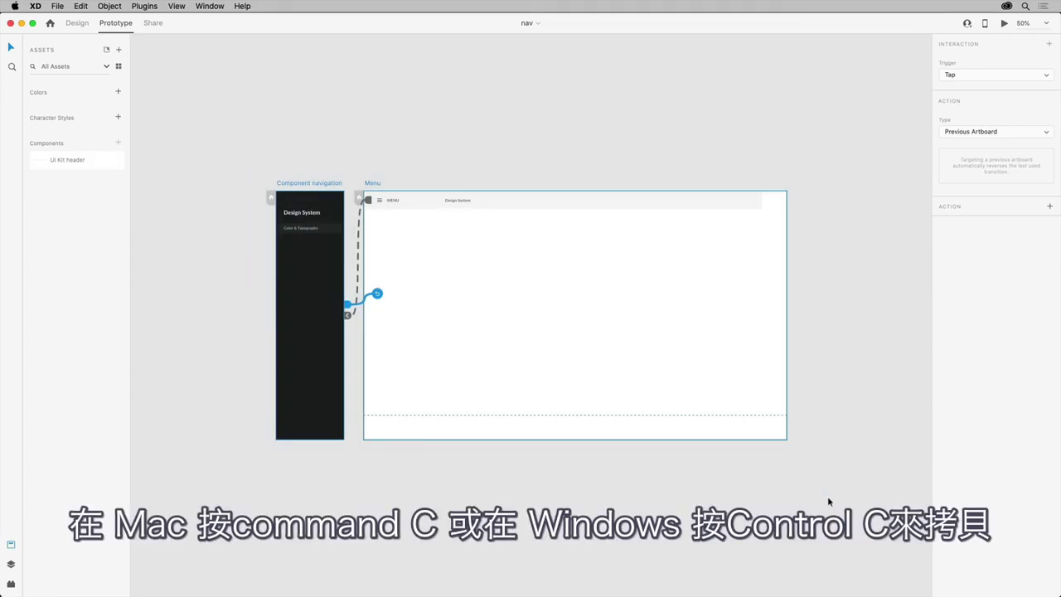
key("super+grave")
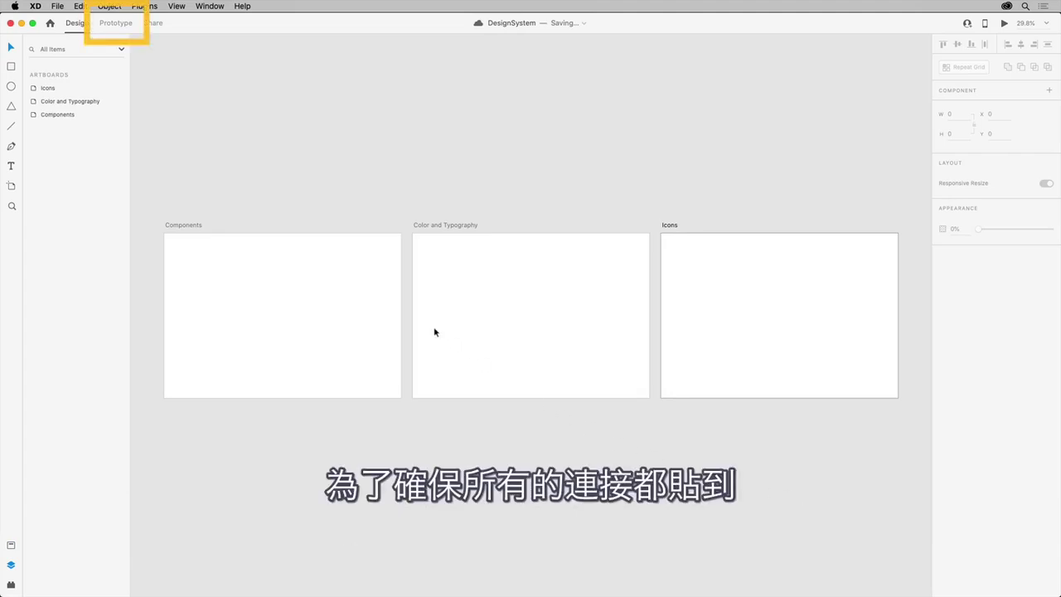
Step: Paste the navigation and Menu artboards in Prototype mode, then copy the Menu artboard's header bar
left_click(125, 25)
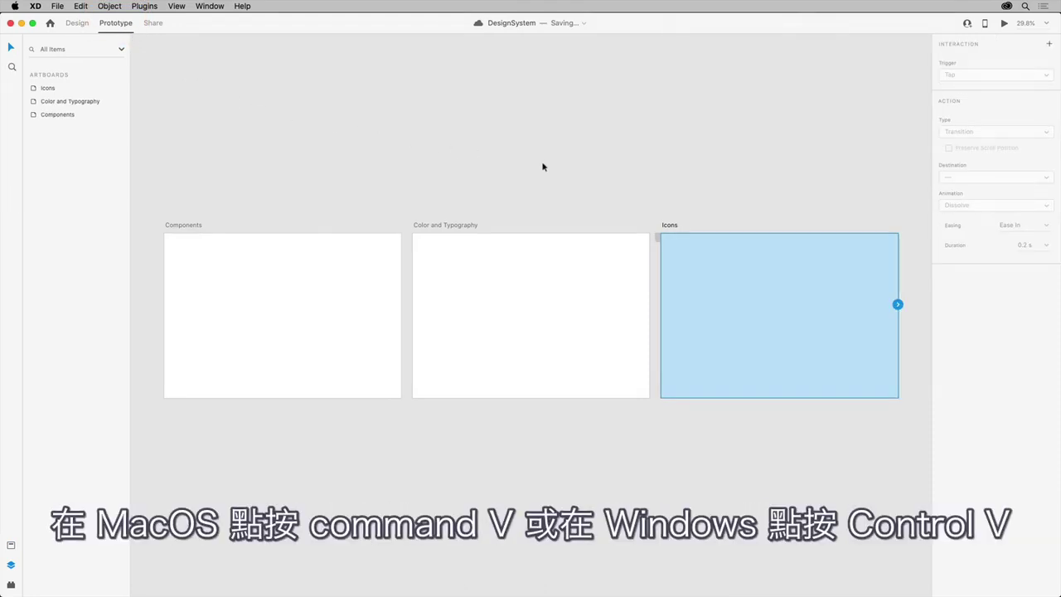
key("super+v")
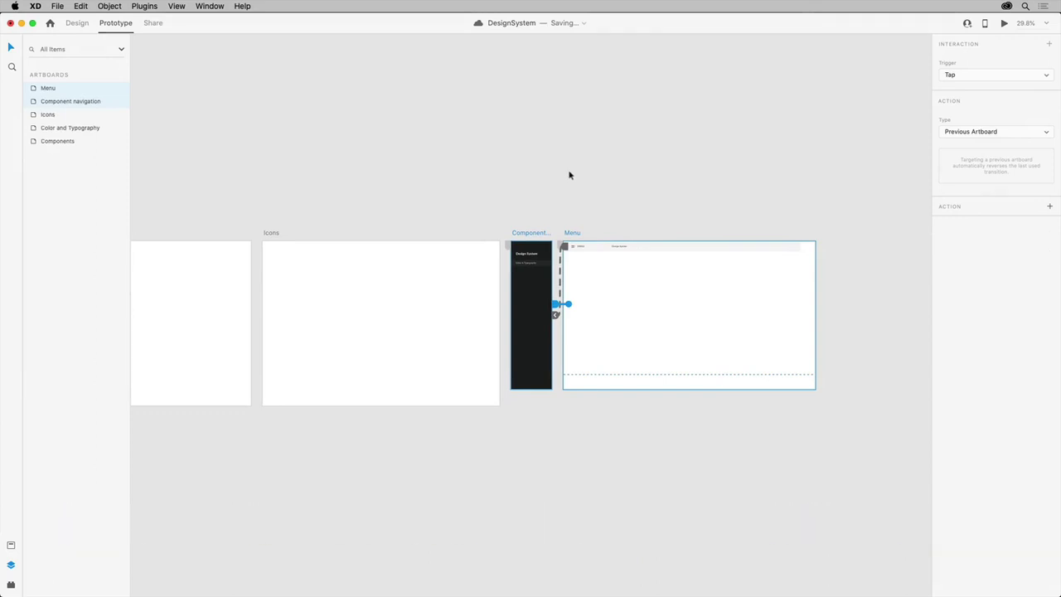
left_click(658, 250)
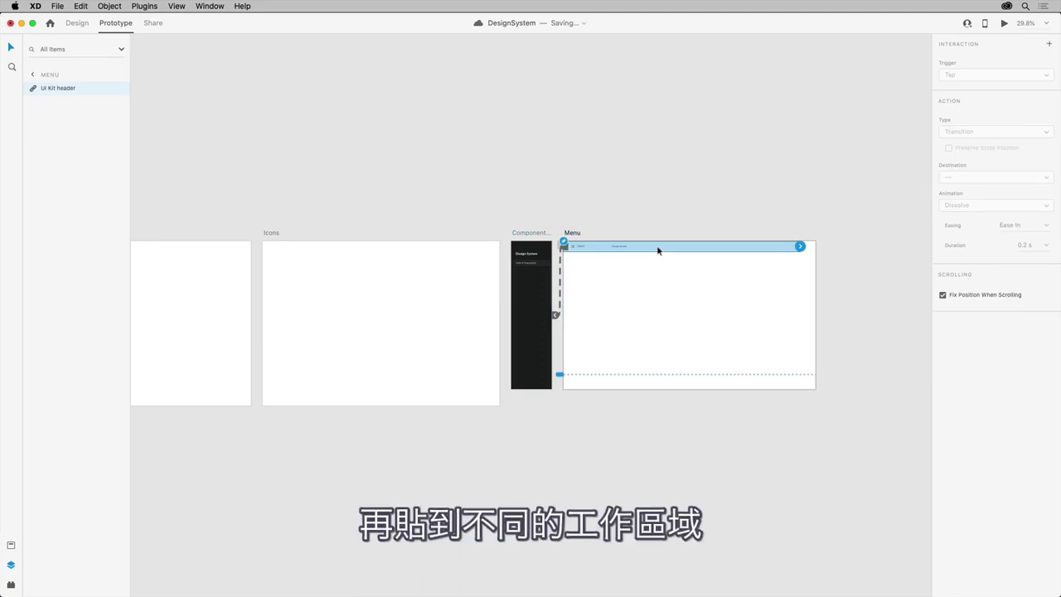
right_click(658, 251)
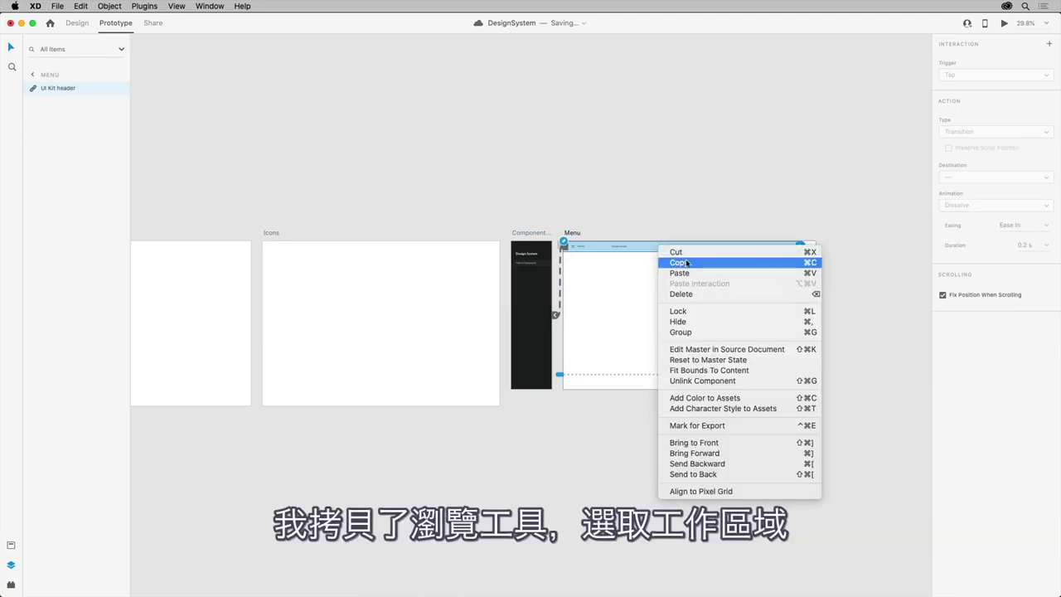
left_click(692, 264)
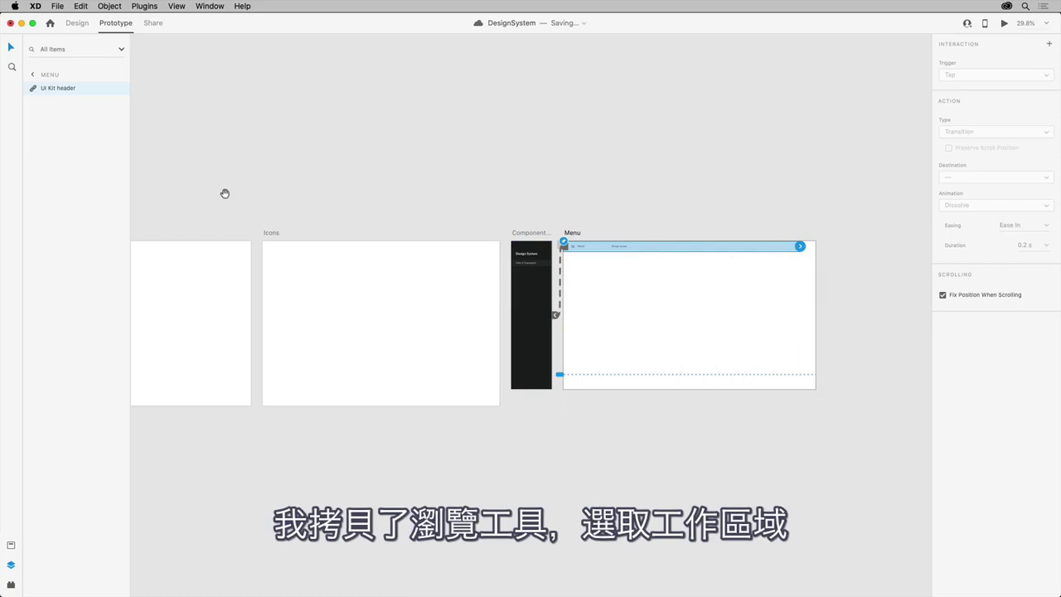
Step: Paste the linked header into the Components, Color and Typography and Icons artboards
left_click_drag(225, 194, 592, 160)
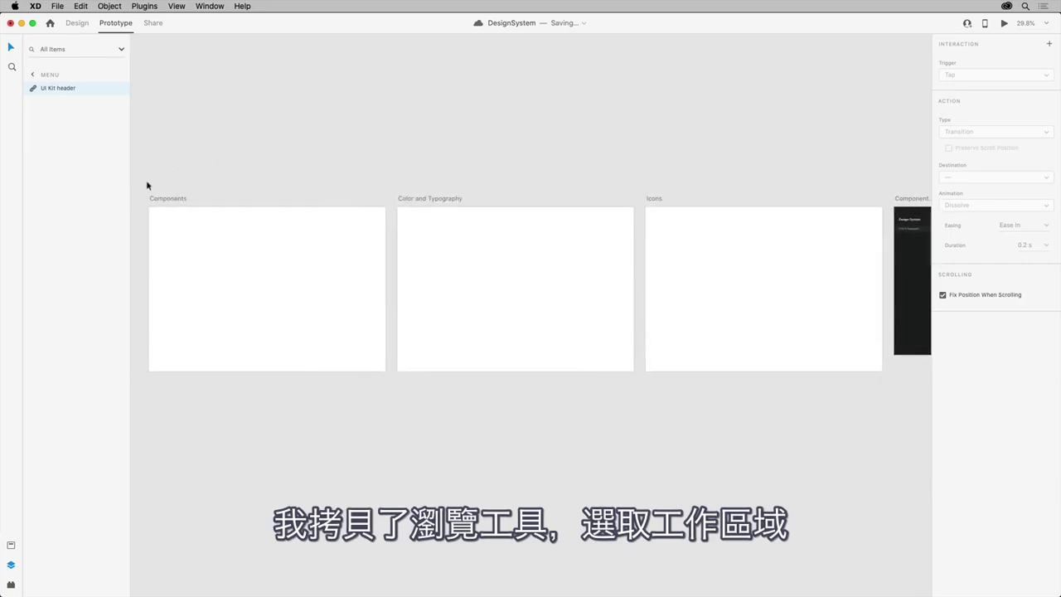
left_click_drag(146, 184, 832, 456)
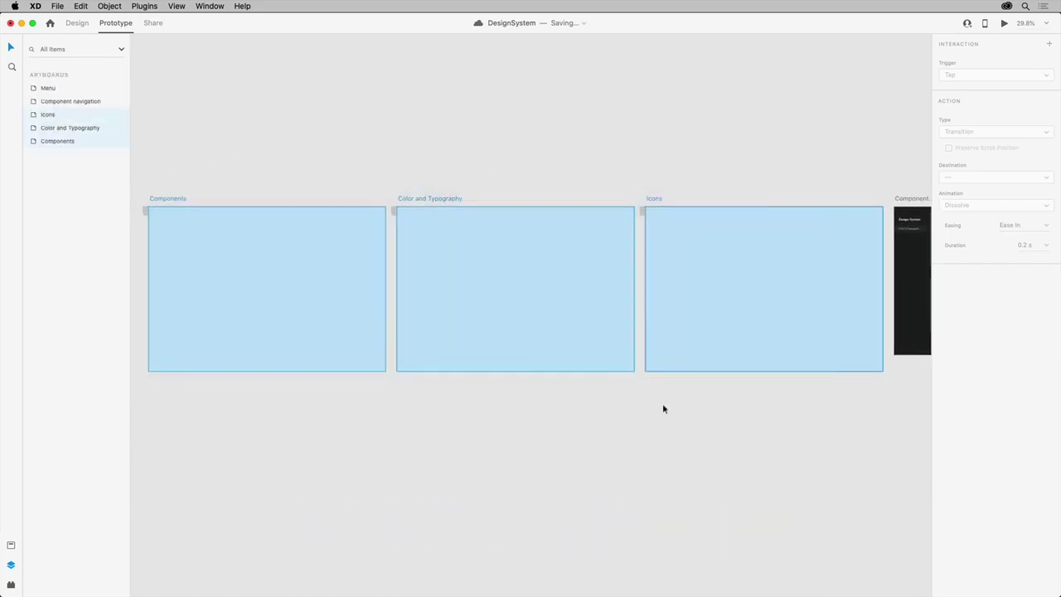
right_click(335, 293)
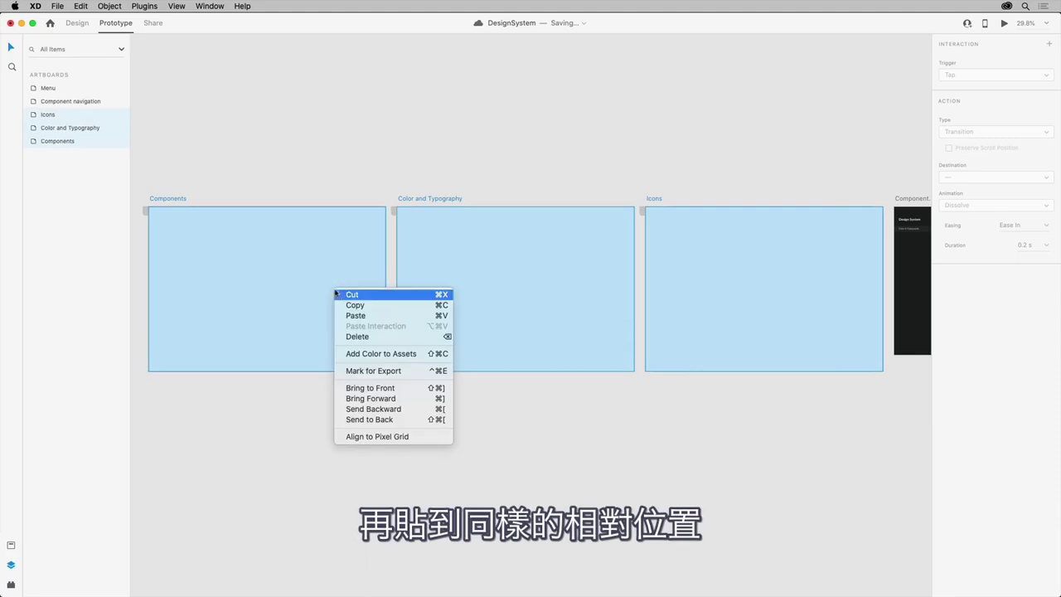
left_click(373, 316)
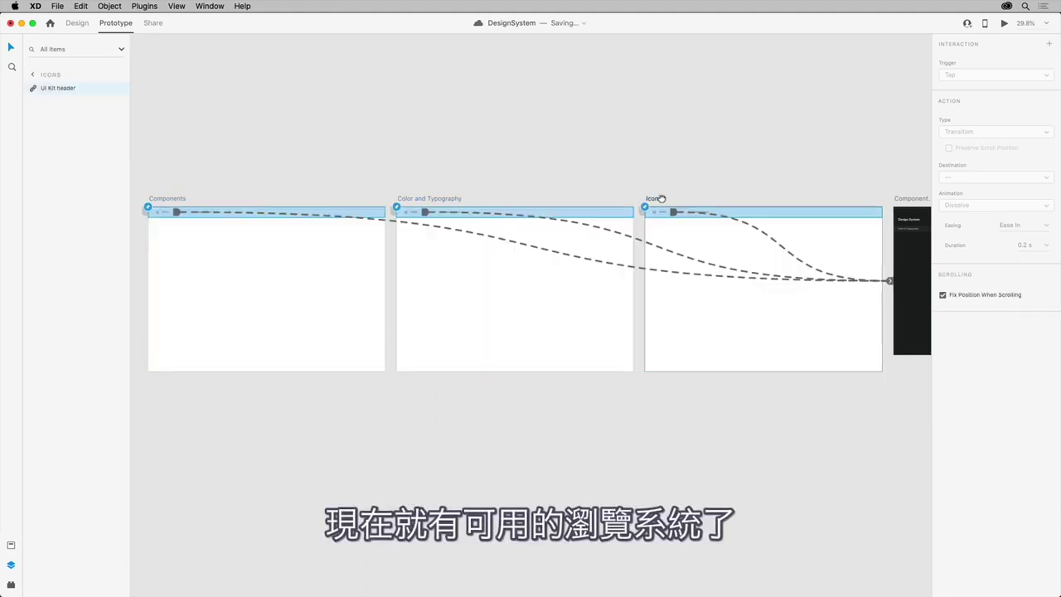
left_click_drag(656, 203, 401, 226)
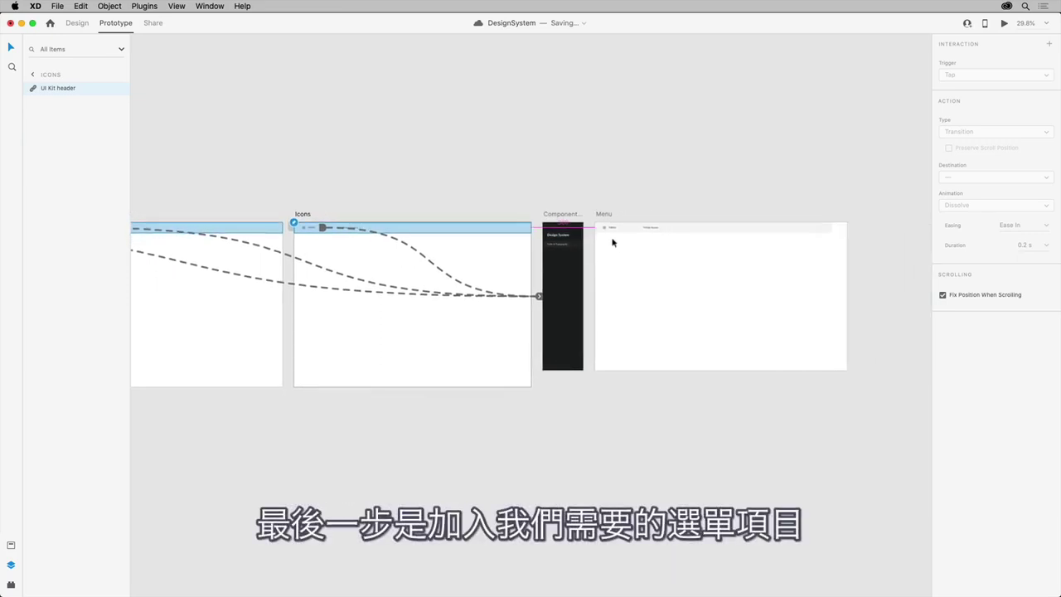
Step: Make the Color & Typography item a three-row Repeat Grid with a smaller row gap
scroll(611, 241, "up", 5)
scroll(613, 242, "up", 1)
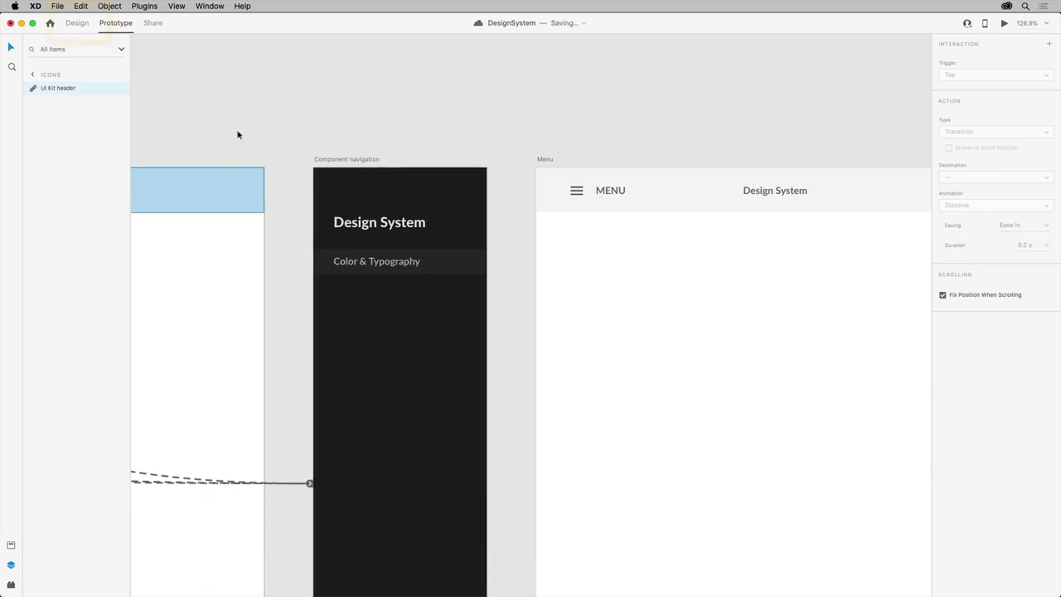
left_click(73, 23)
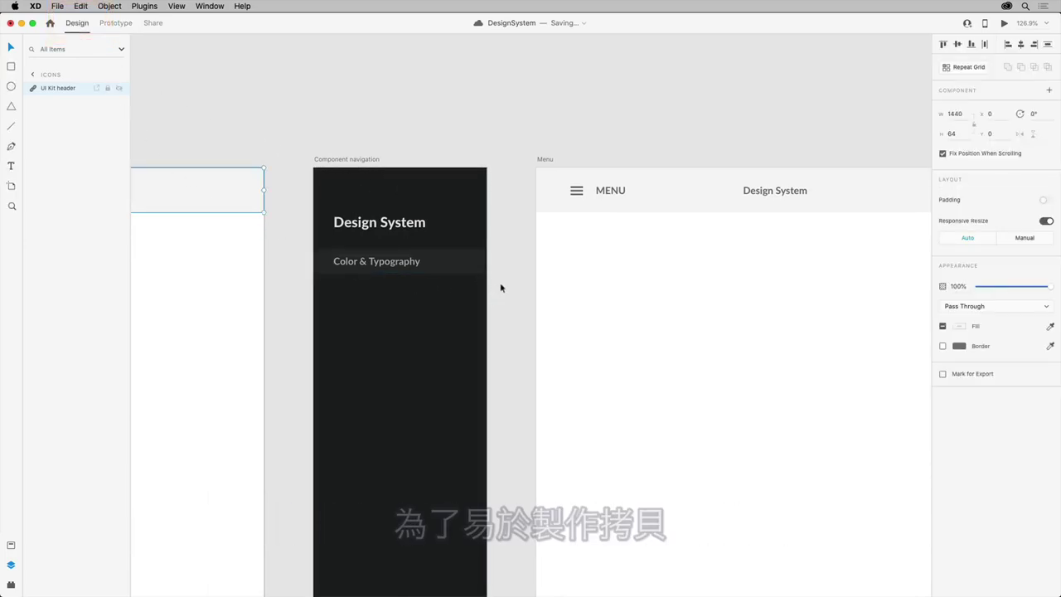
left_click(467, 268)
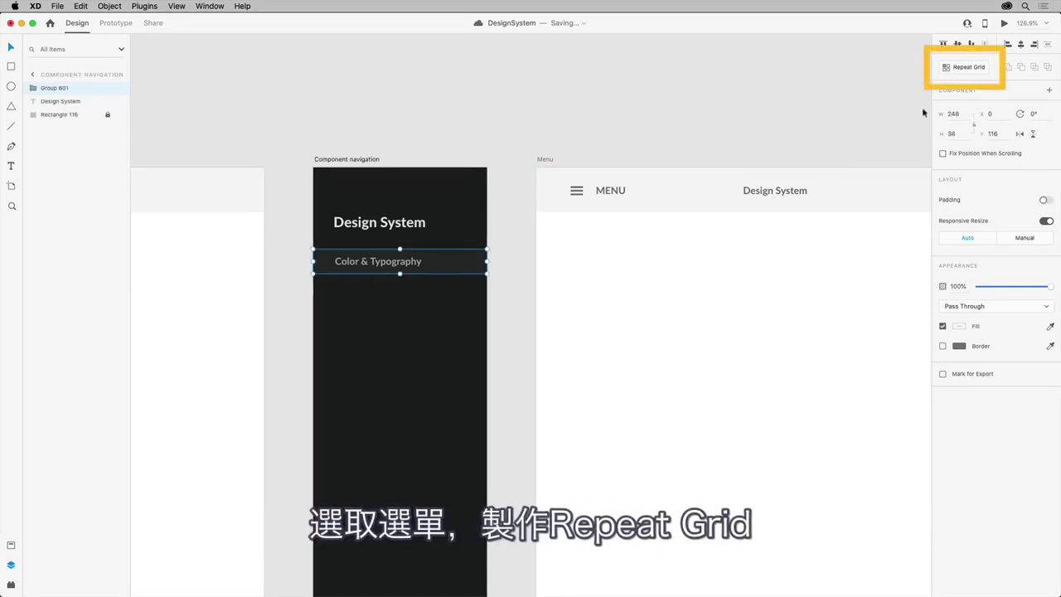
left_click(965, 70)
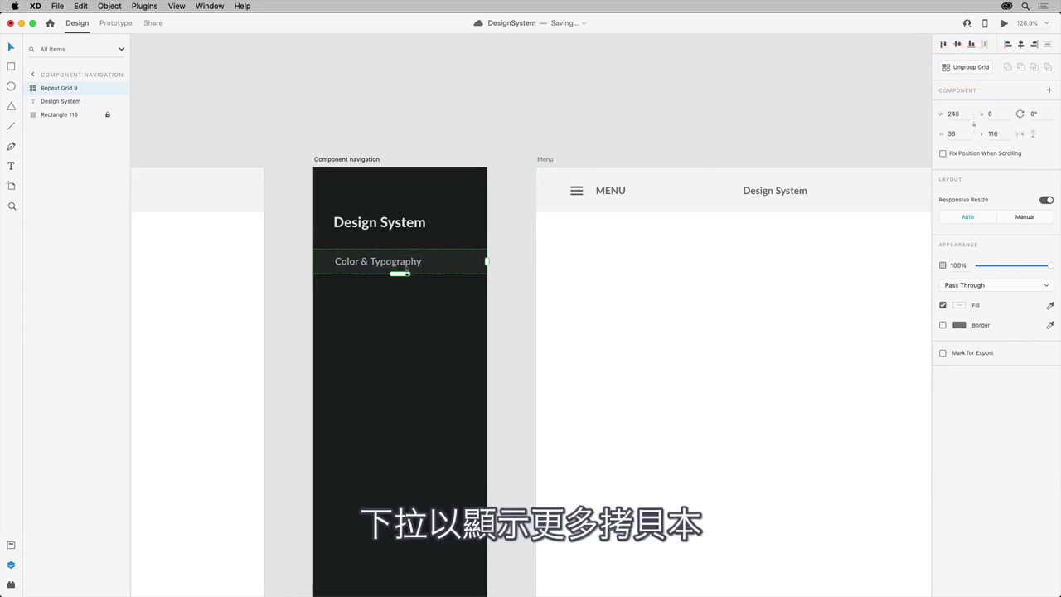
left_click_drag(403, 274, 404, 358)
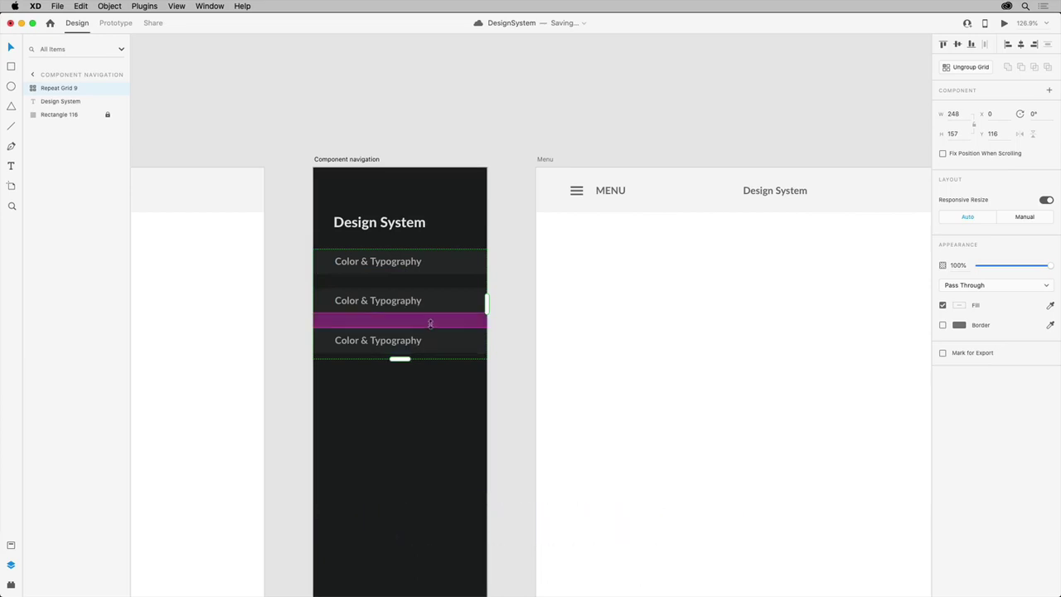
left_click_drag(430, 323, 432, 304)
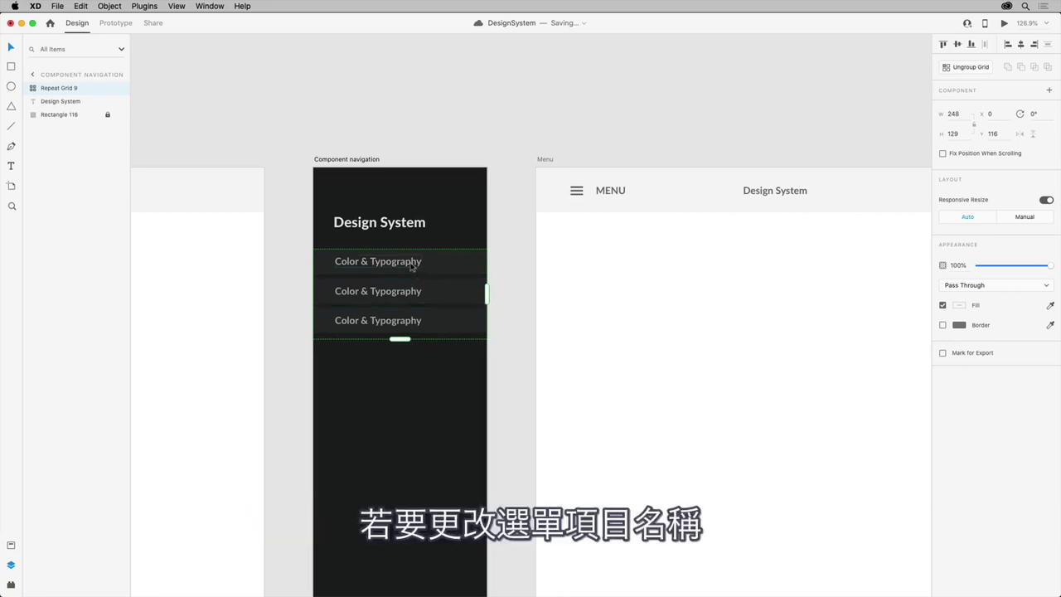
Step: Retype the grid's labels as Components, Color and Typography (ampersand replaced by 'and') and Icons
double_click(411, 266)
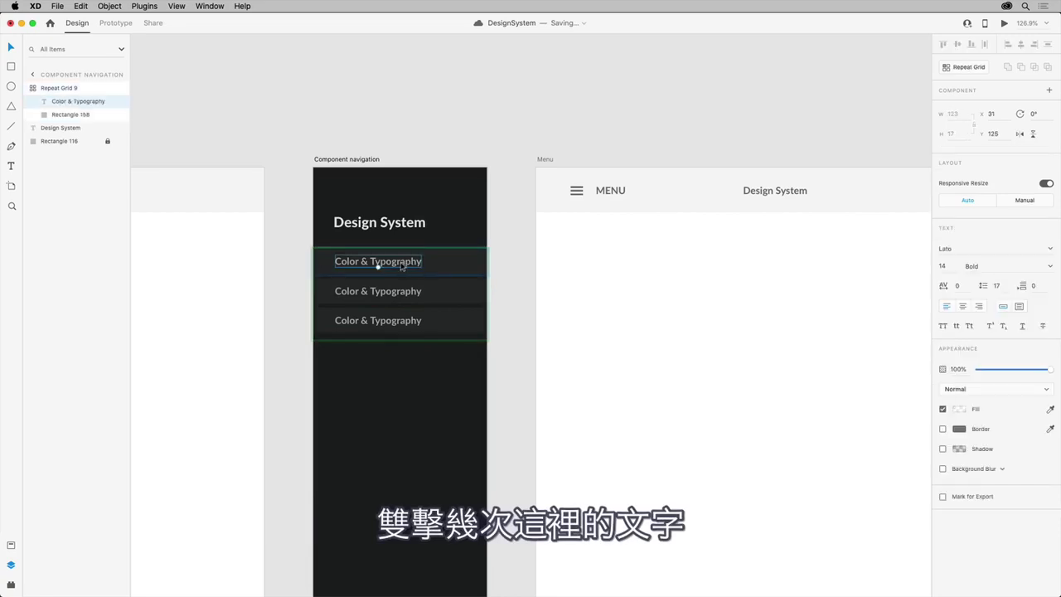
double_click(401, 265)
type("Components")
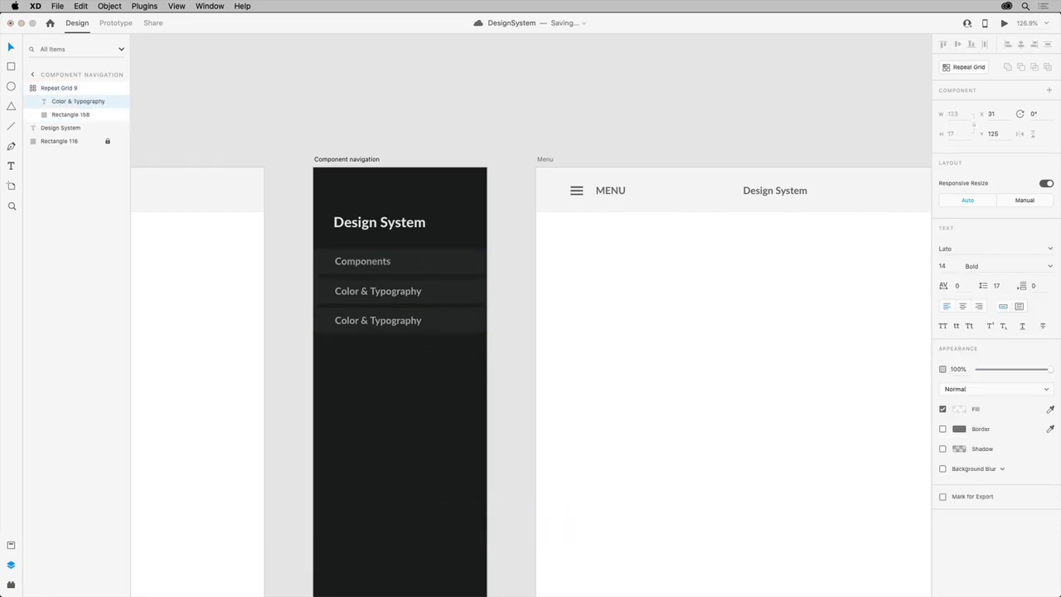
key("Escape")
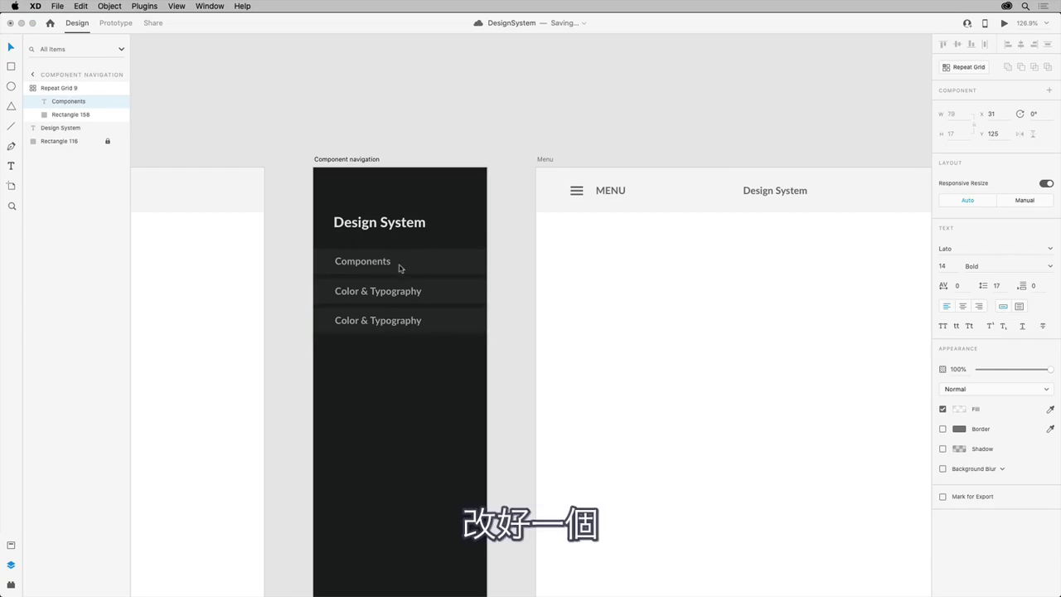
double_click(384, 293)
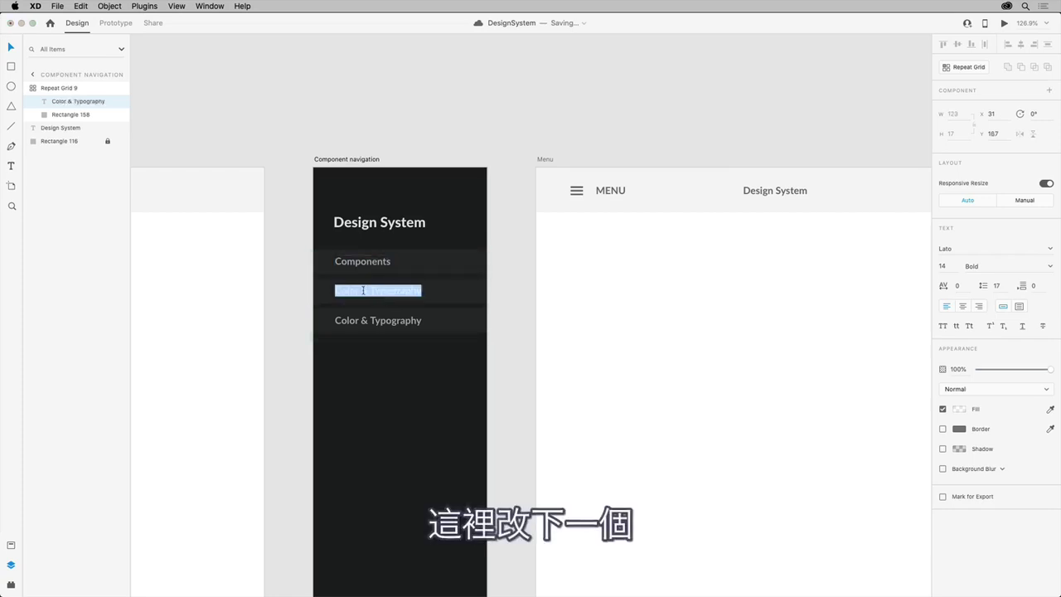
left_click(365, 291)
key("BackSpace")
type("and")
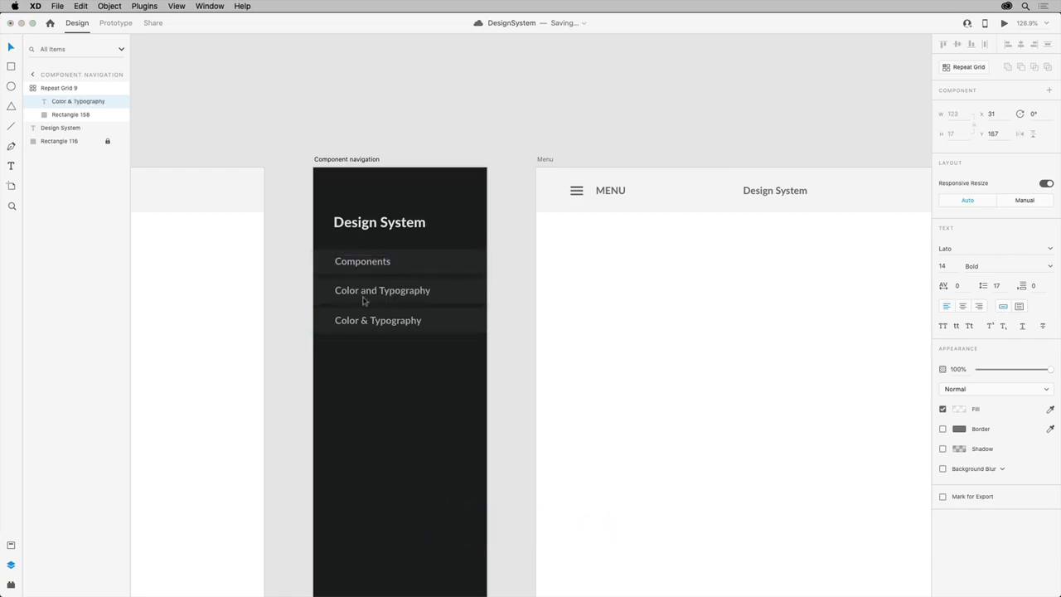
double_click(369, 321)
type("Ico")
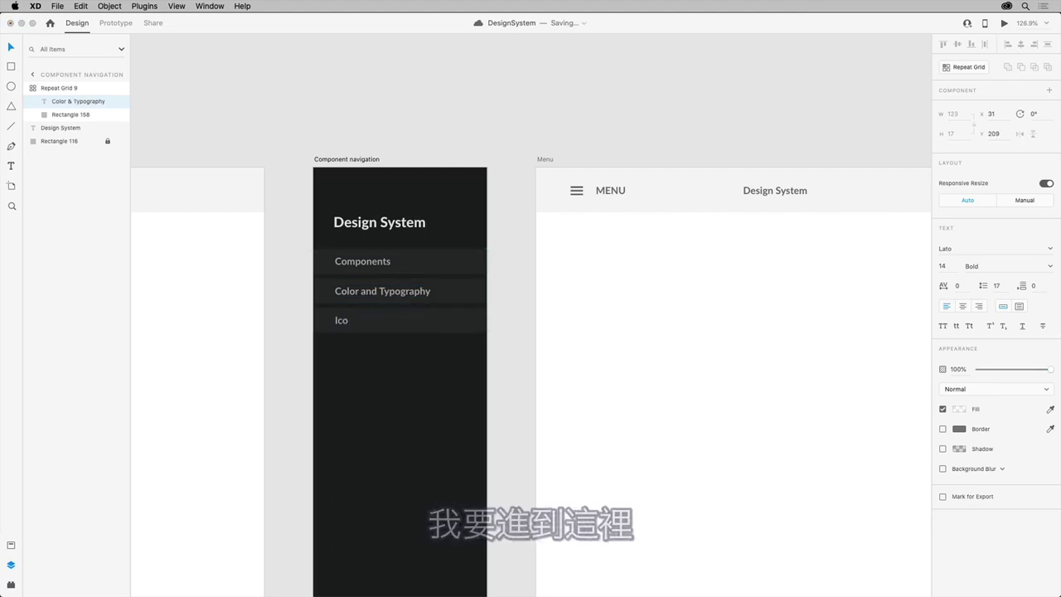
type("ns")
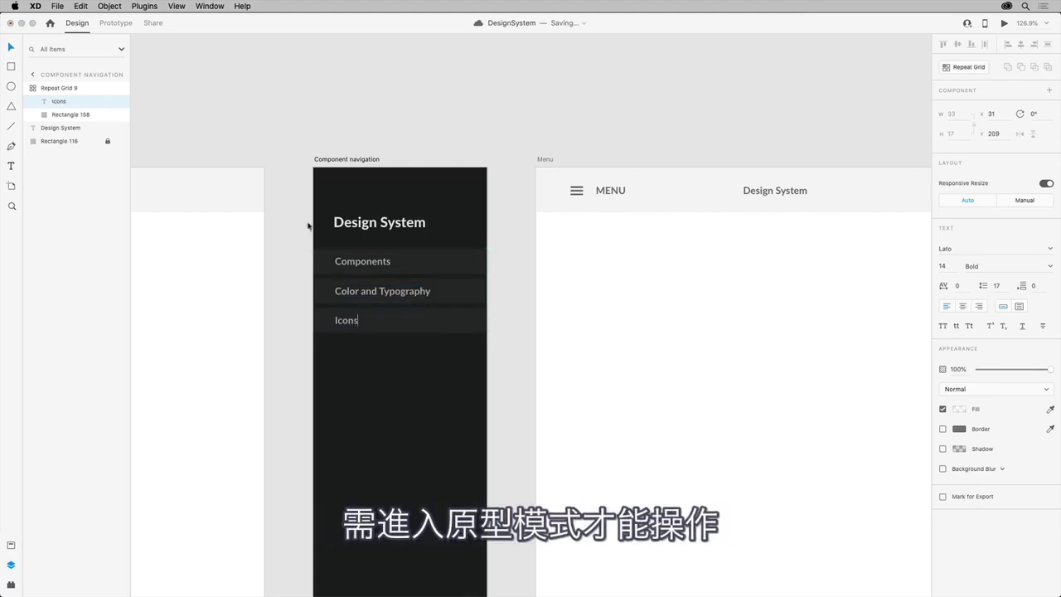
Step: In Prototype mode, wire the Components menu item to the Components artboard with a Dissolve animation
left_click(116, 23)
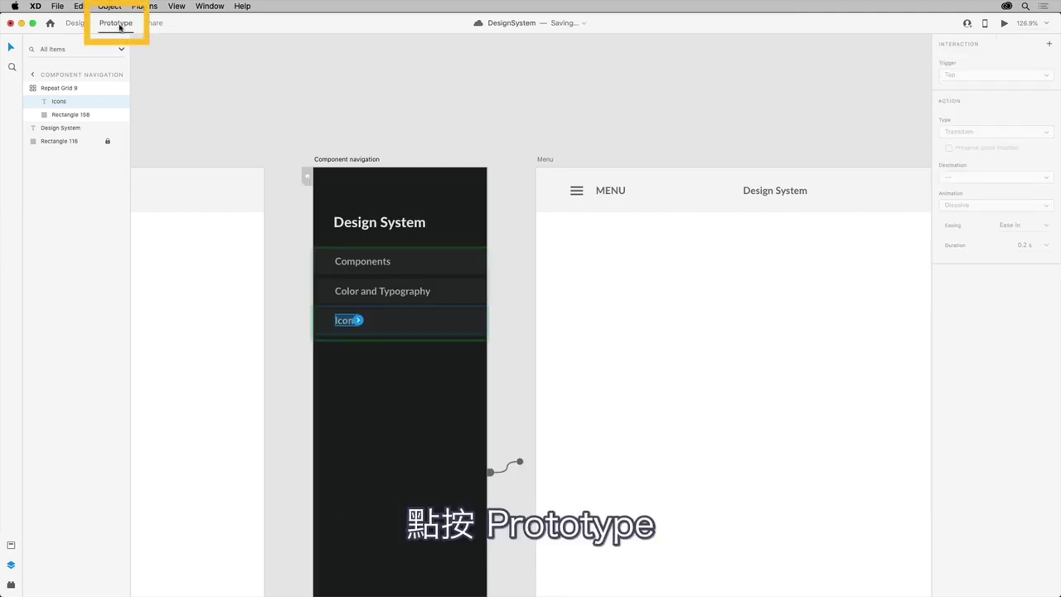
left_click(461, 270)
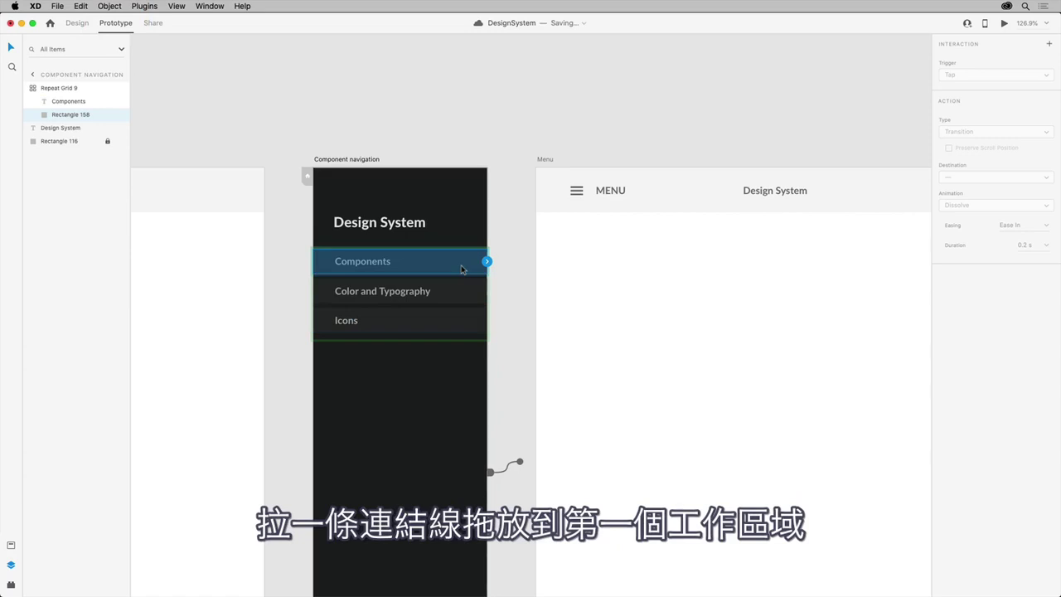
key("super+0")
left_click_drag(713, 276, 276, 302)
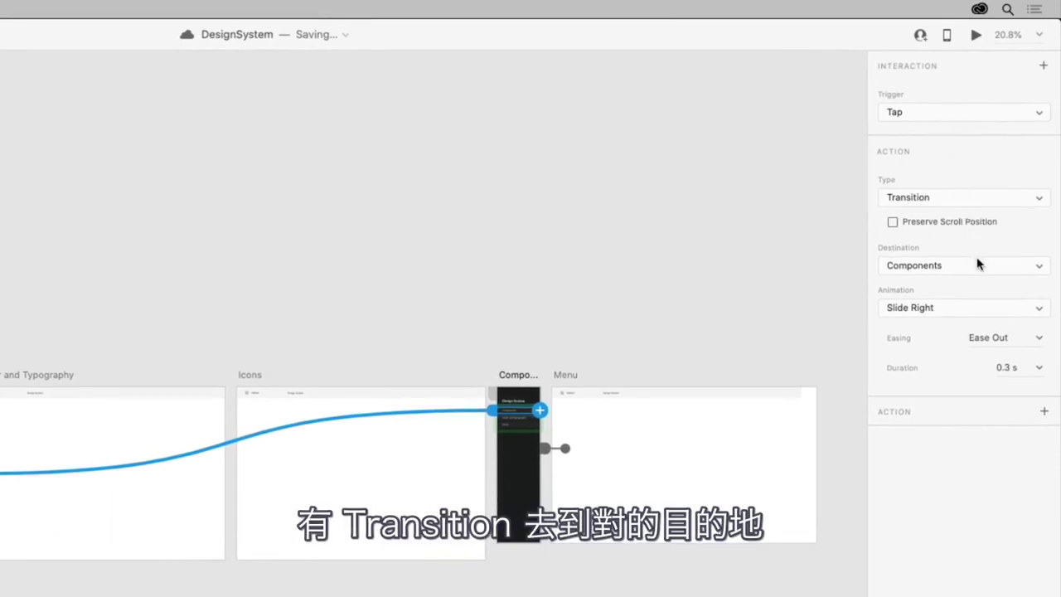
left_click(978, 307)
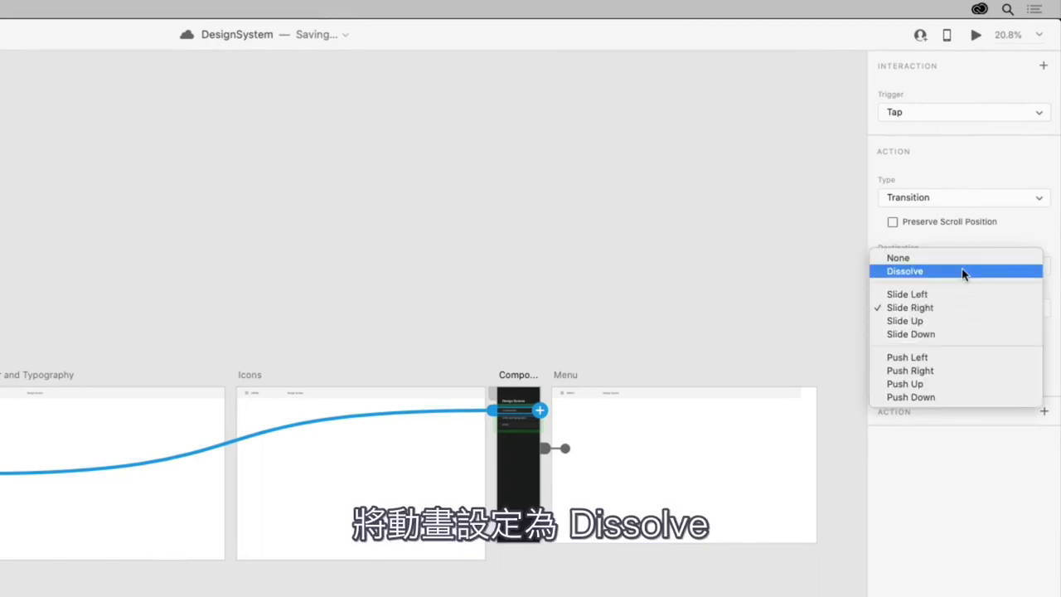
left_click(963, 272)
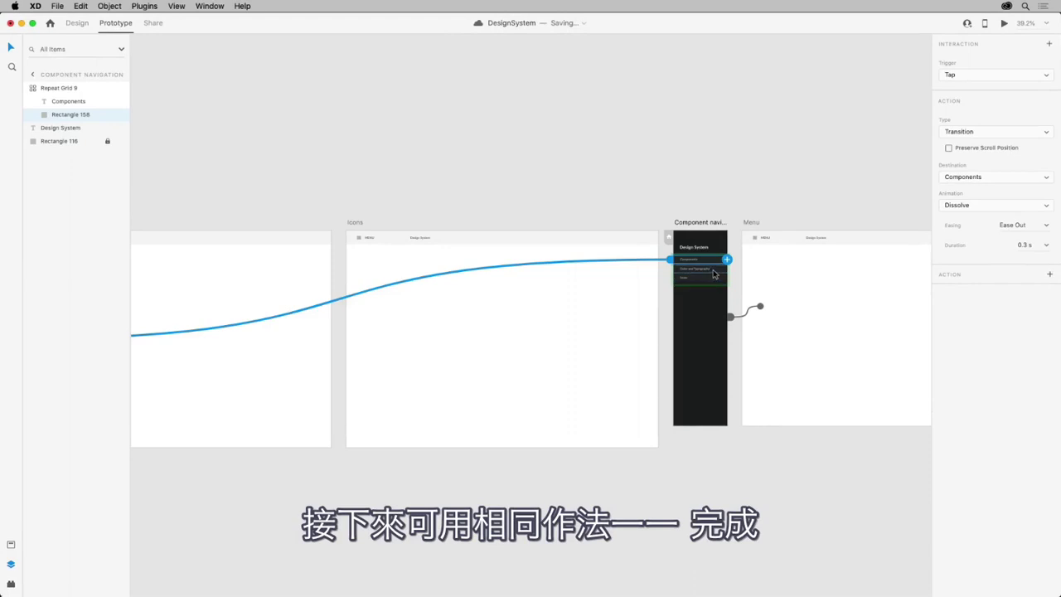
Step: Wire the Color and Typography and Icons menu rows to their artboards, then select the Components artboard
left_click(716, 273)
left_click_drag(726, 270, 261, 362)
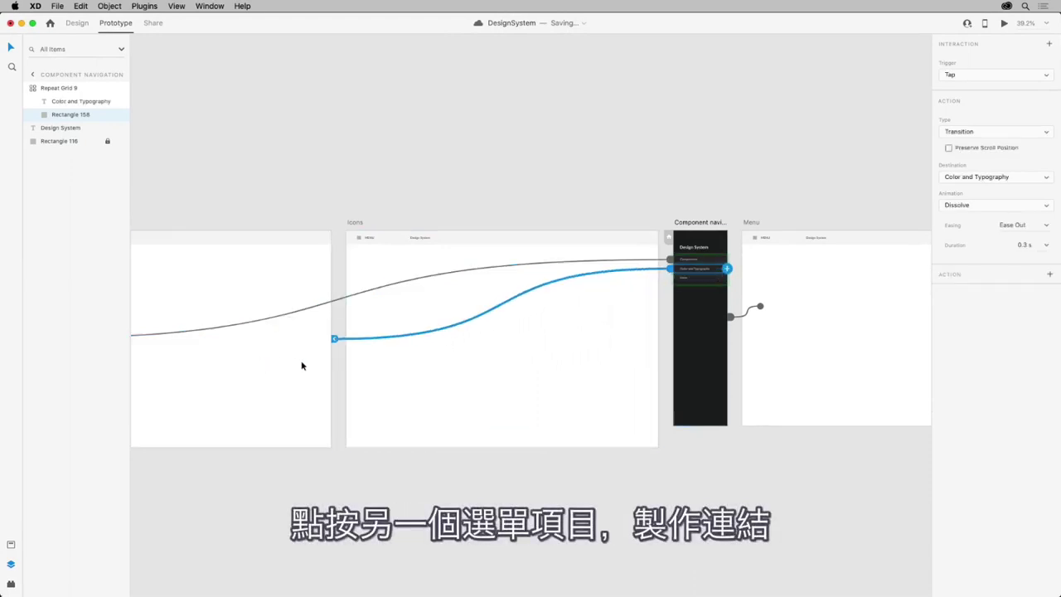
left_click(706, 285)
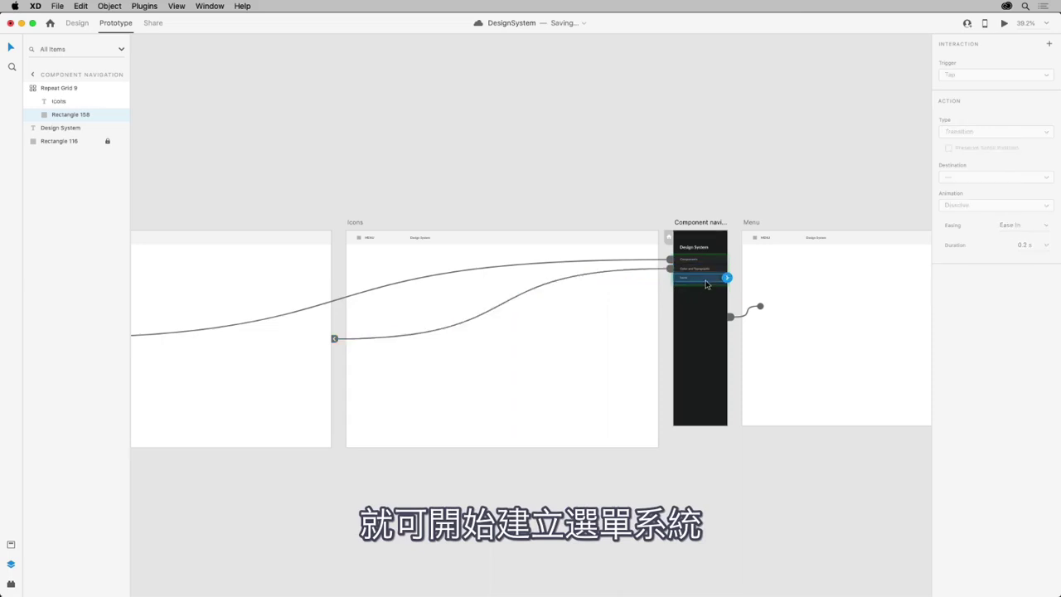
left_click_drag(726, 278, 567, 341)
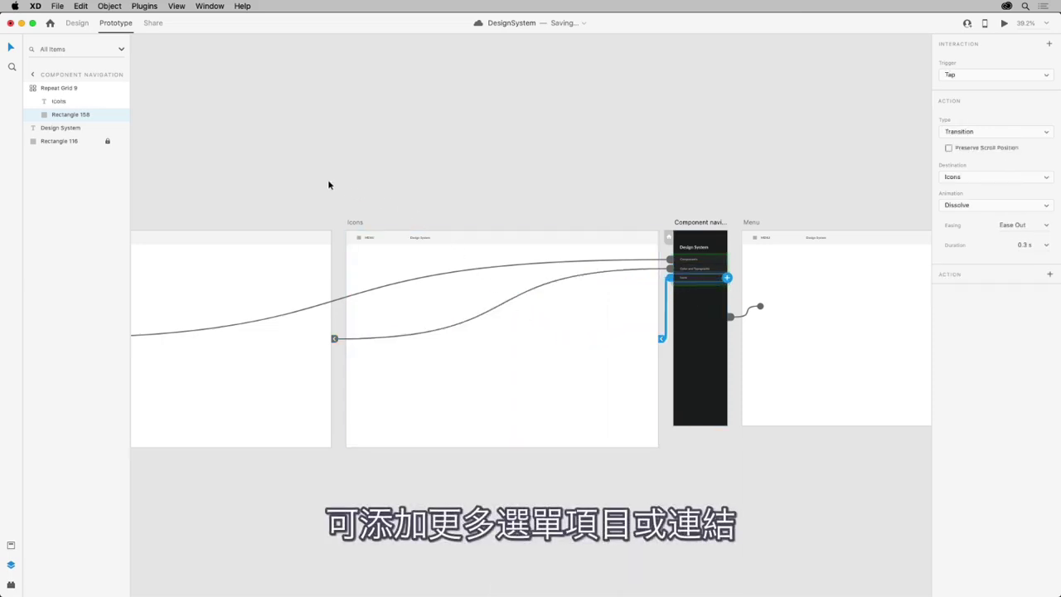
left_click_drag(328, 184, 806, 155)
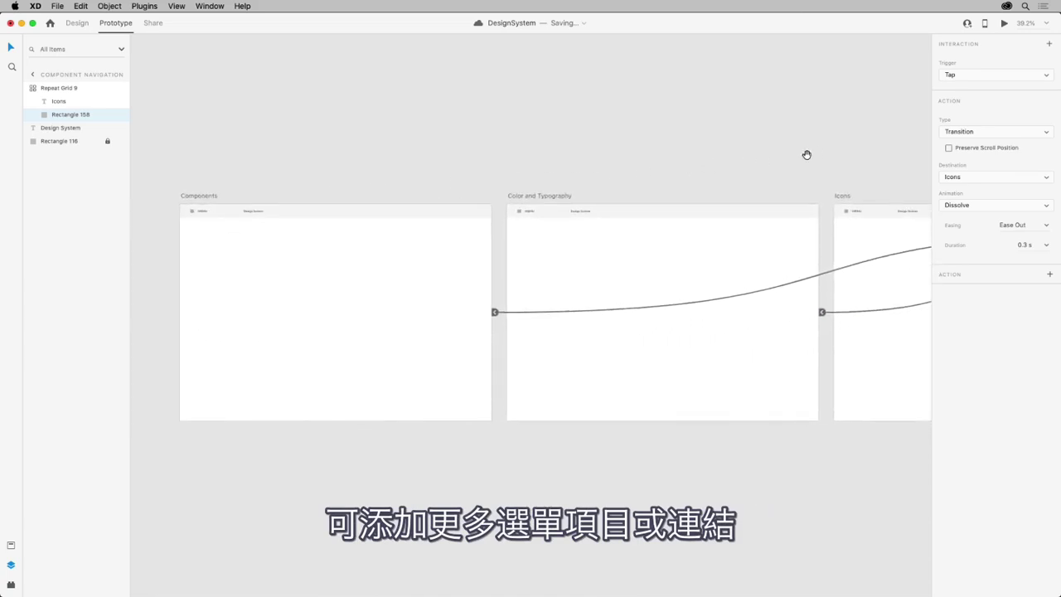
left_click(393, 288)
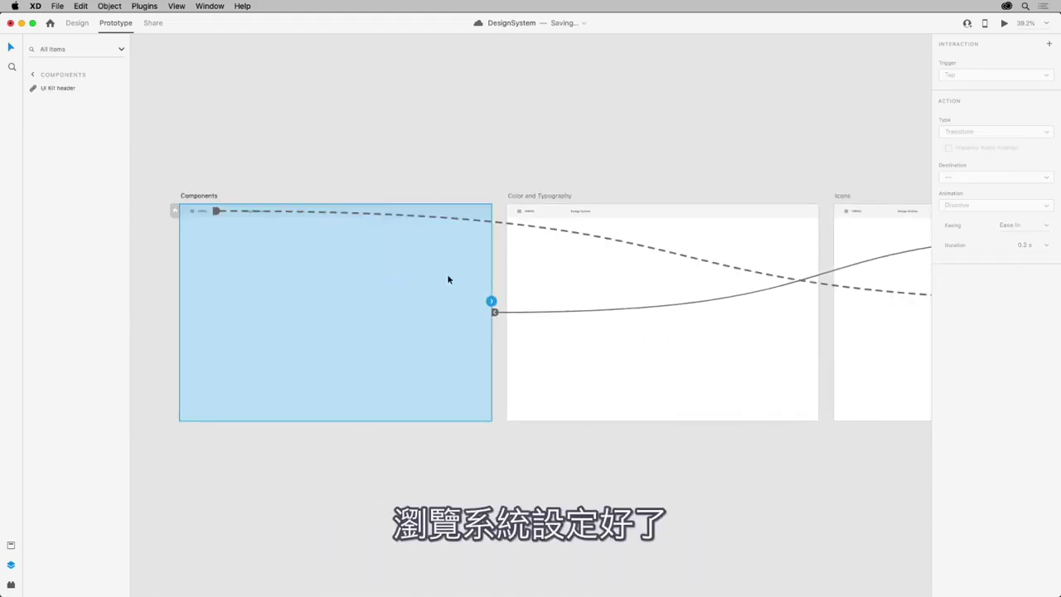
Step: Run a Desktop Preview, opening the slide-in menu and tapping the Color and Typography link
left_click(1003, 25)
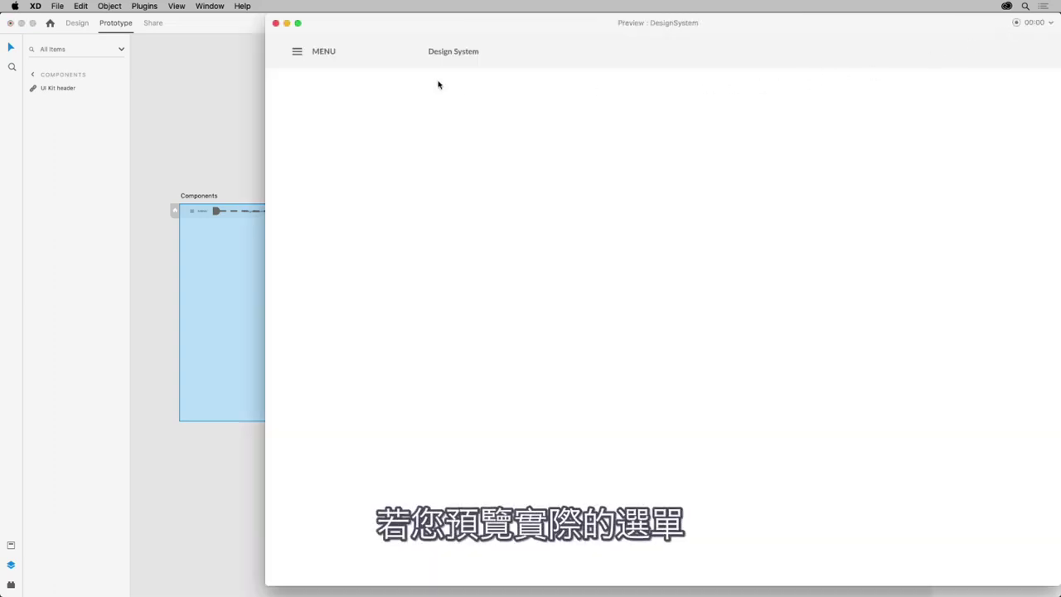
left_click(296, 55)
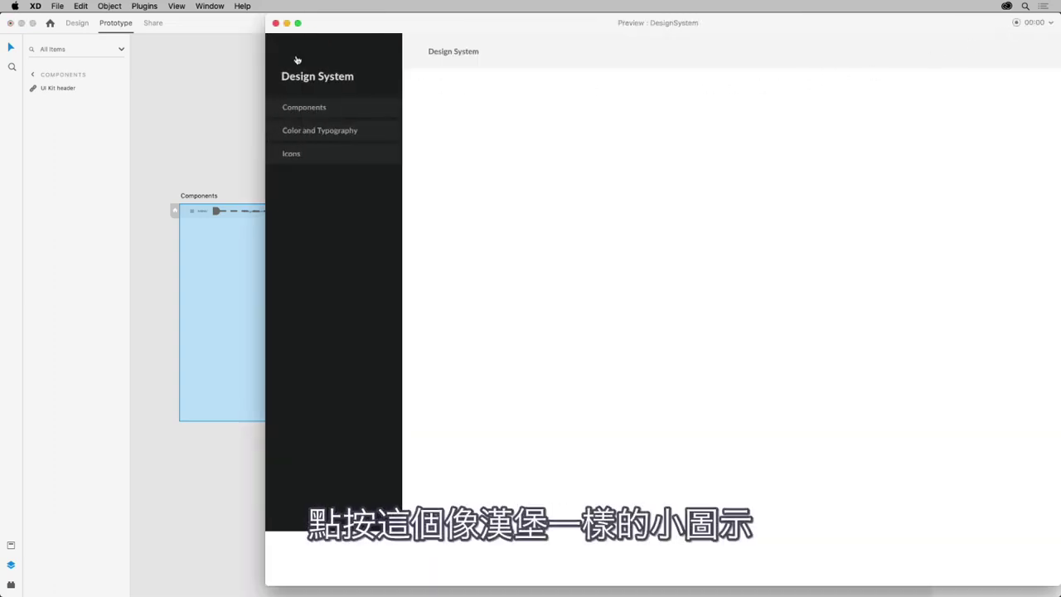
left_click(300, 131)
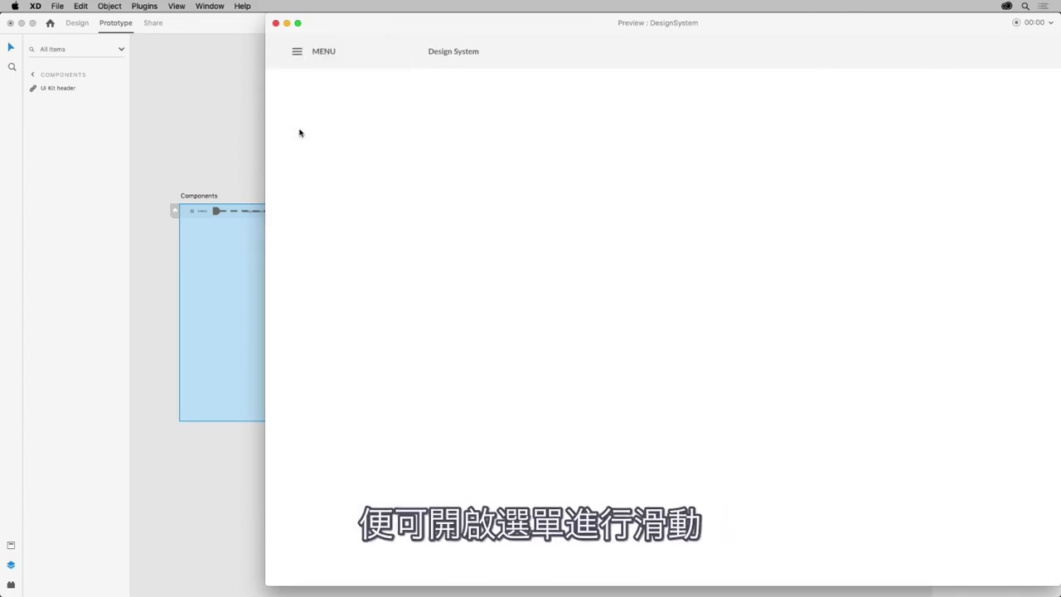
Step: Close the preview, deselect the Components artboard, and return to Design mode
left_click(276, 23)
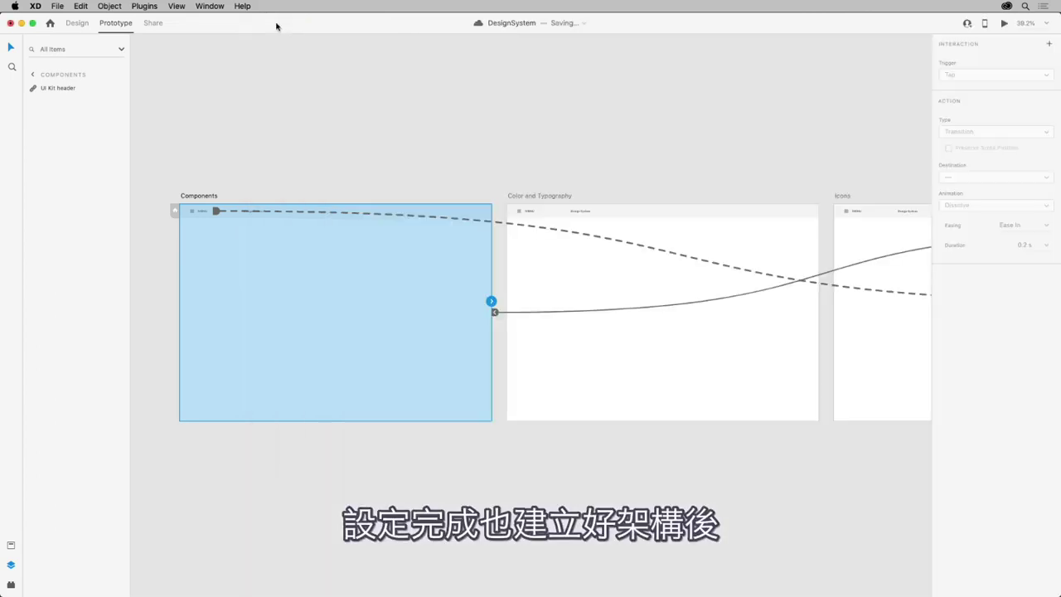
left_click(242, 133)
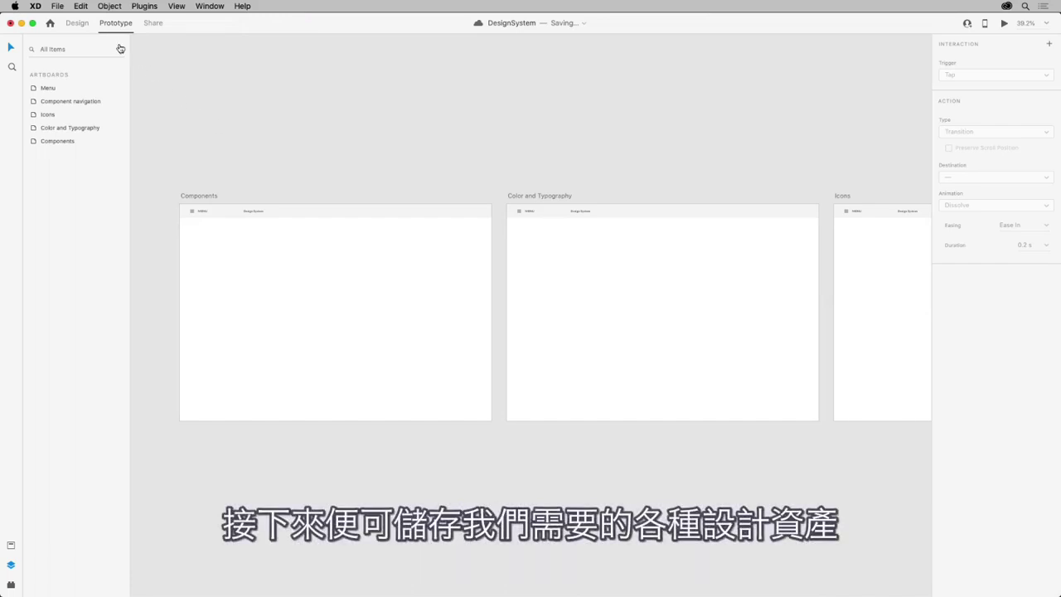
left_click(78, 24)
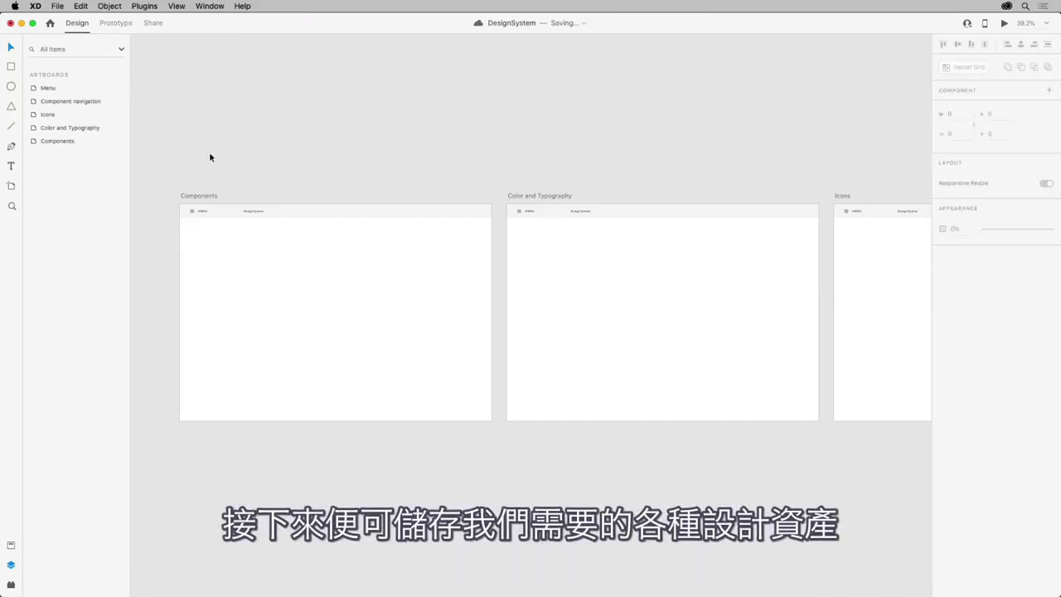